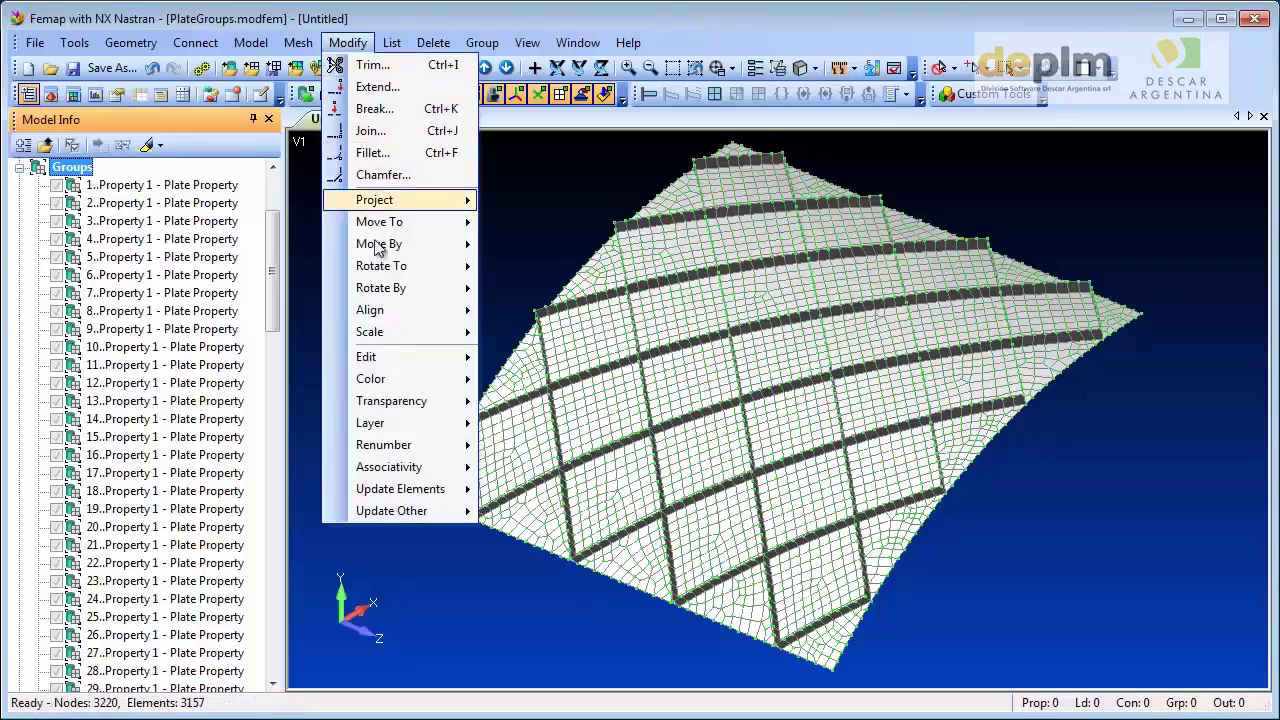
Recolor all elements of the plate model using the Multiple Colors By Group method.
{"action": "mouse_move", "coordinate": [403, 380]}
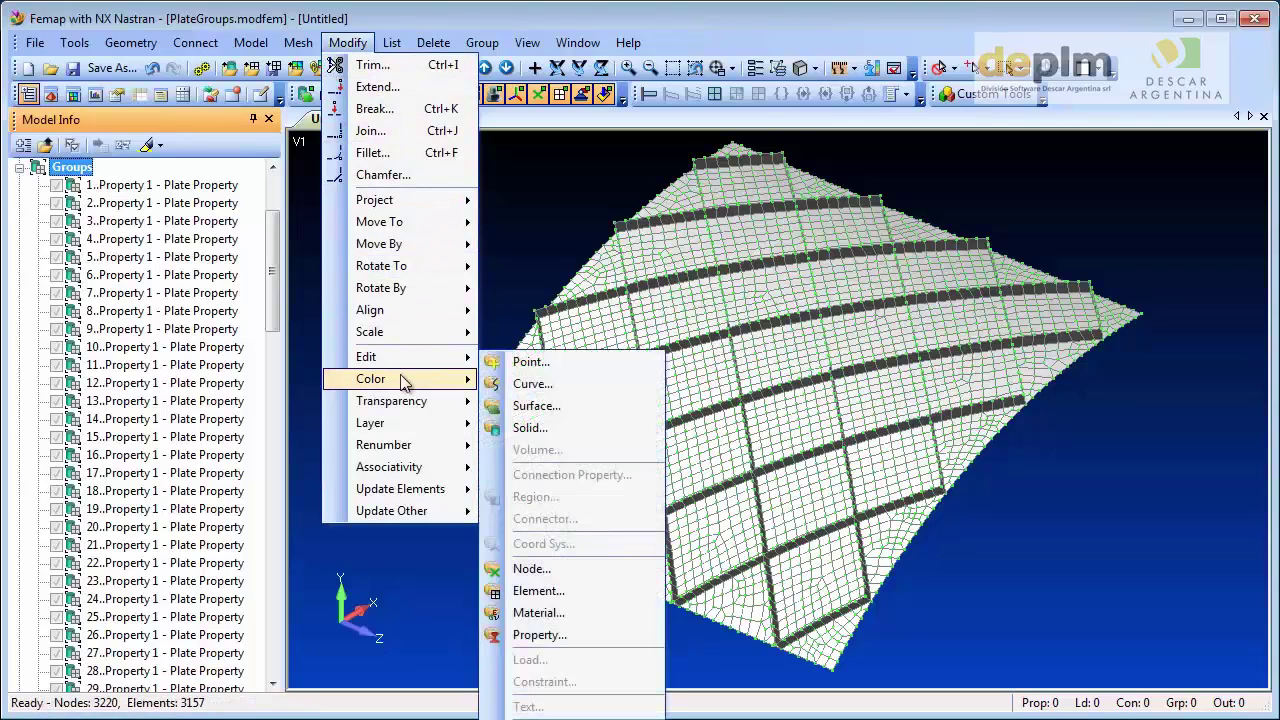
{"action": "left_click", "coordinate": [554, 589]}
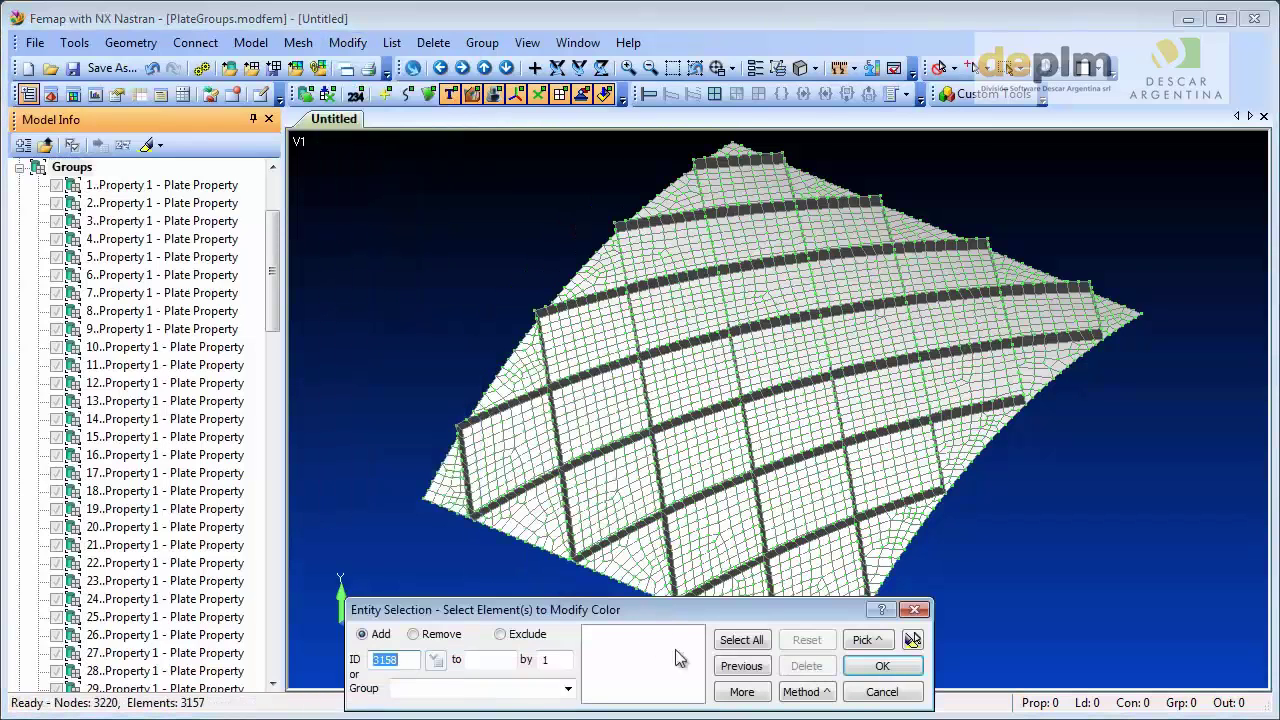
{"action": "left_click", "coordinate": [738, 640]}
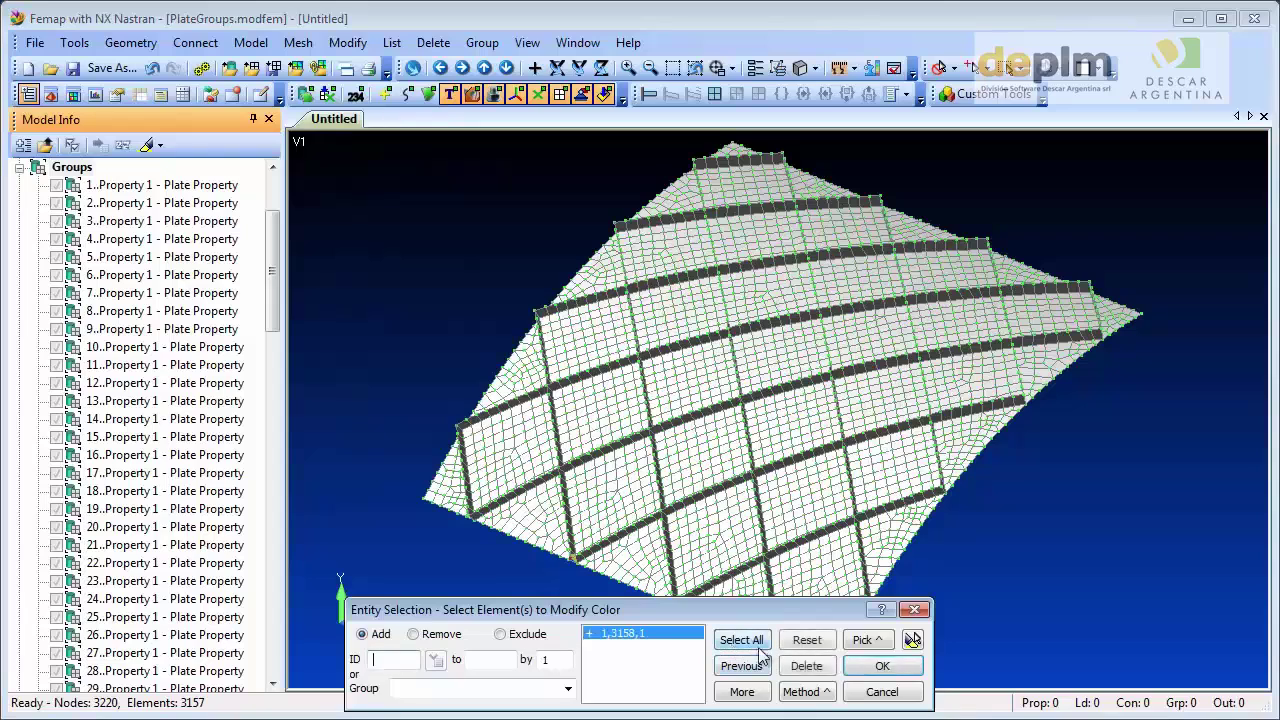
{"action": "left_click", "coordinate": [880, 666]}
{"action": "left_click", "coordinate": [846, 475]}
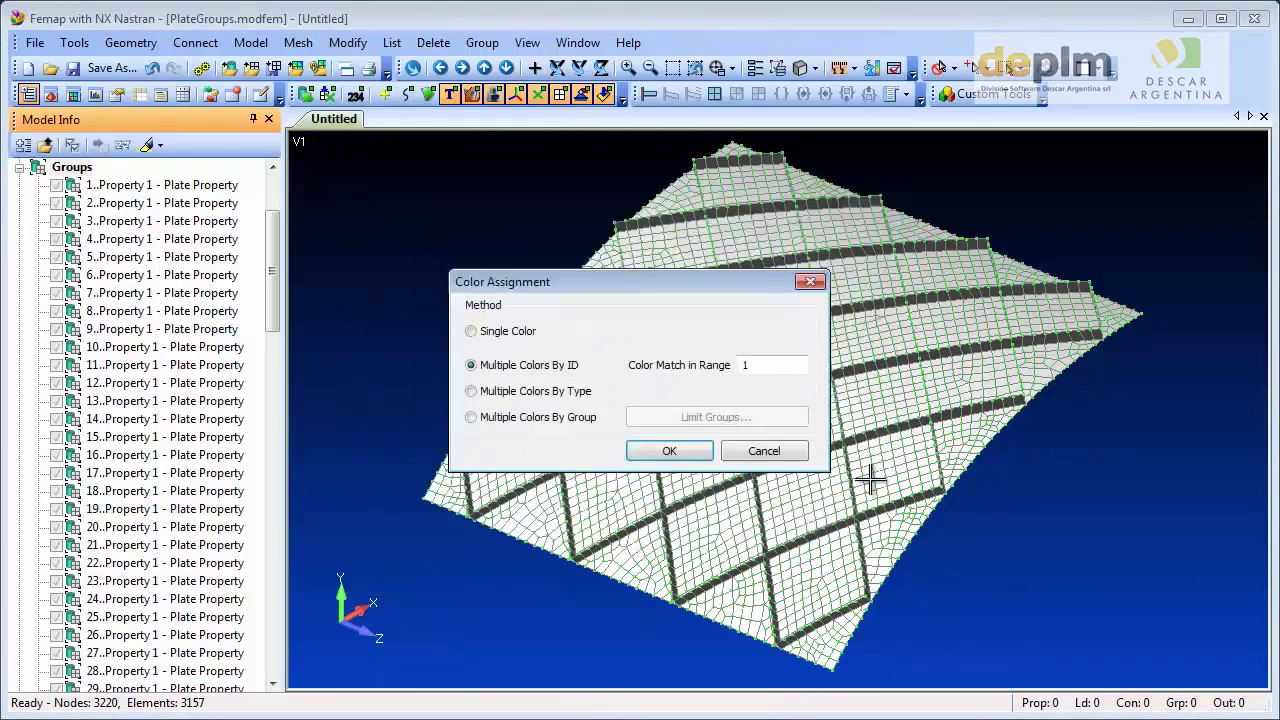
{"action": "left_click", "coordinate": [552, 416]}
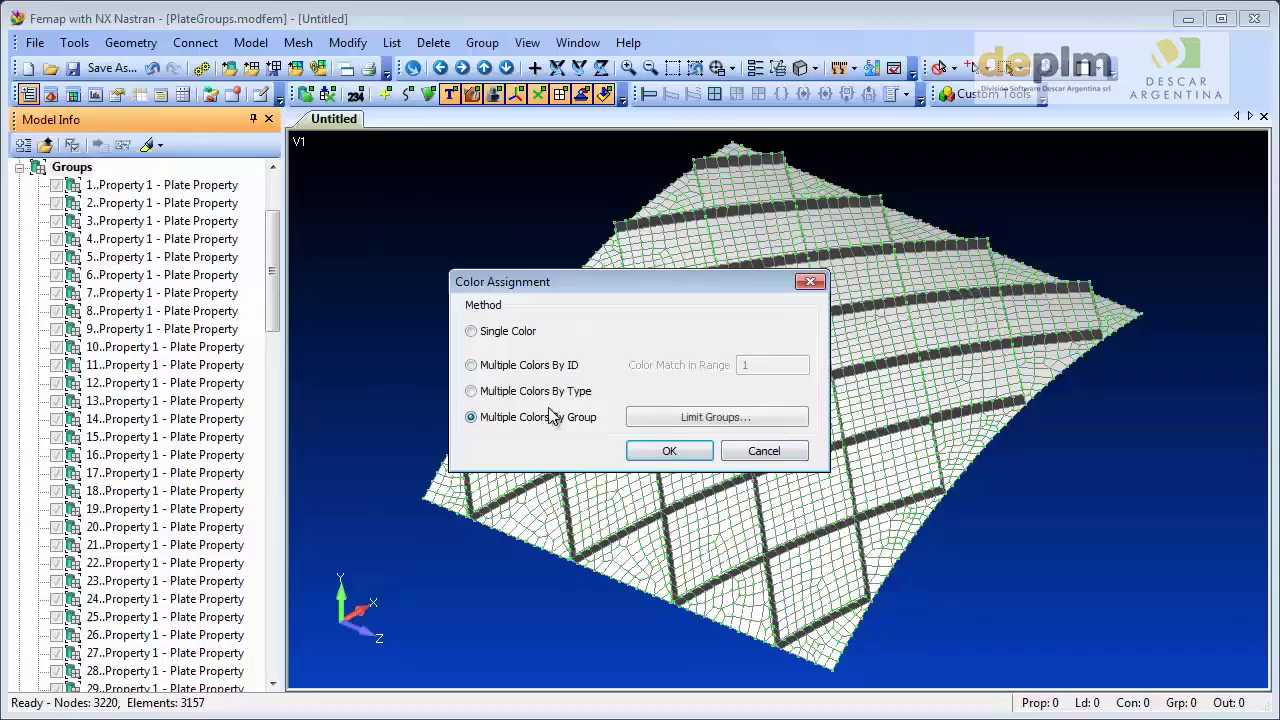
{"action": "left_click", "coordinate": [669, 451]}
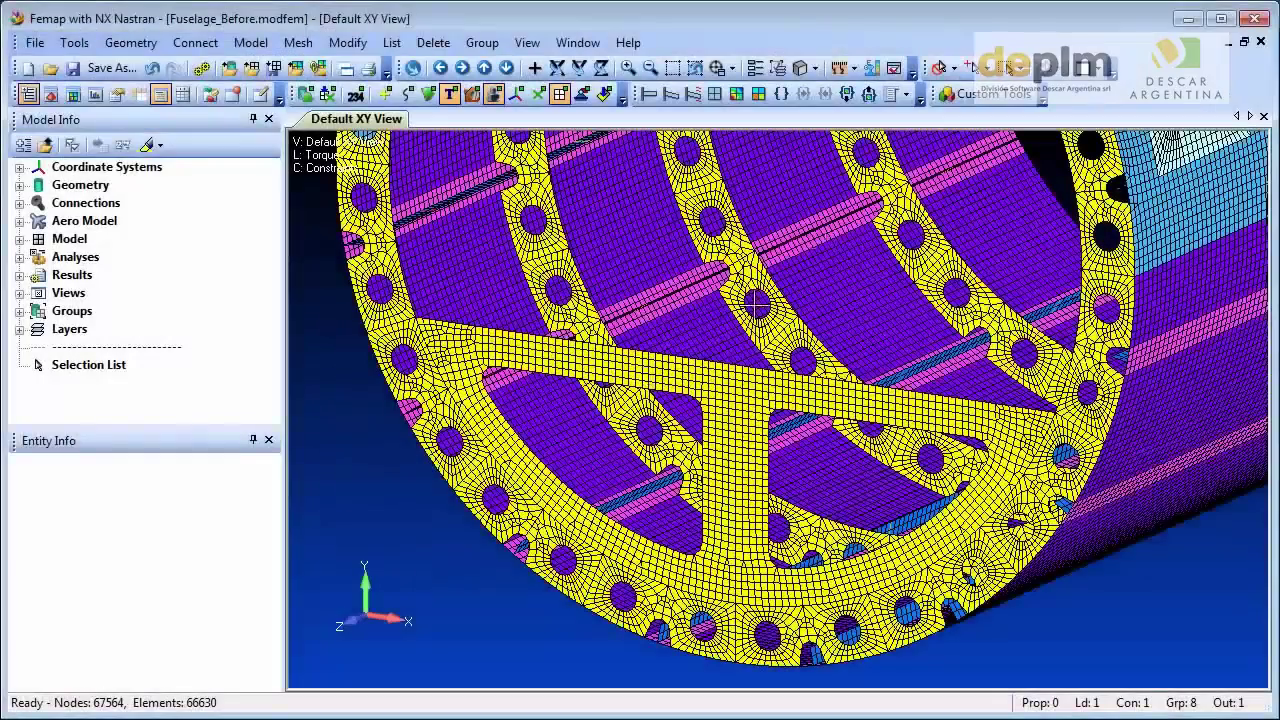
Turn on selection tooltips with layers and groups included, and make elements the selectable entity for inspecting the fuselage mesh.
{"action": "left_click", "coordinate": [985, 69]}
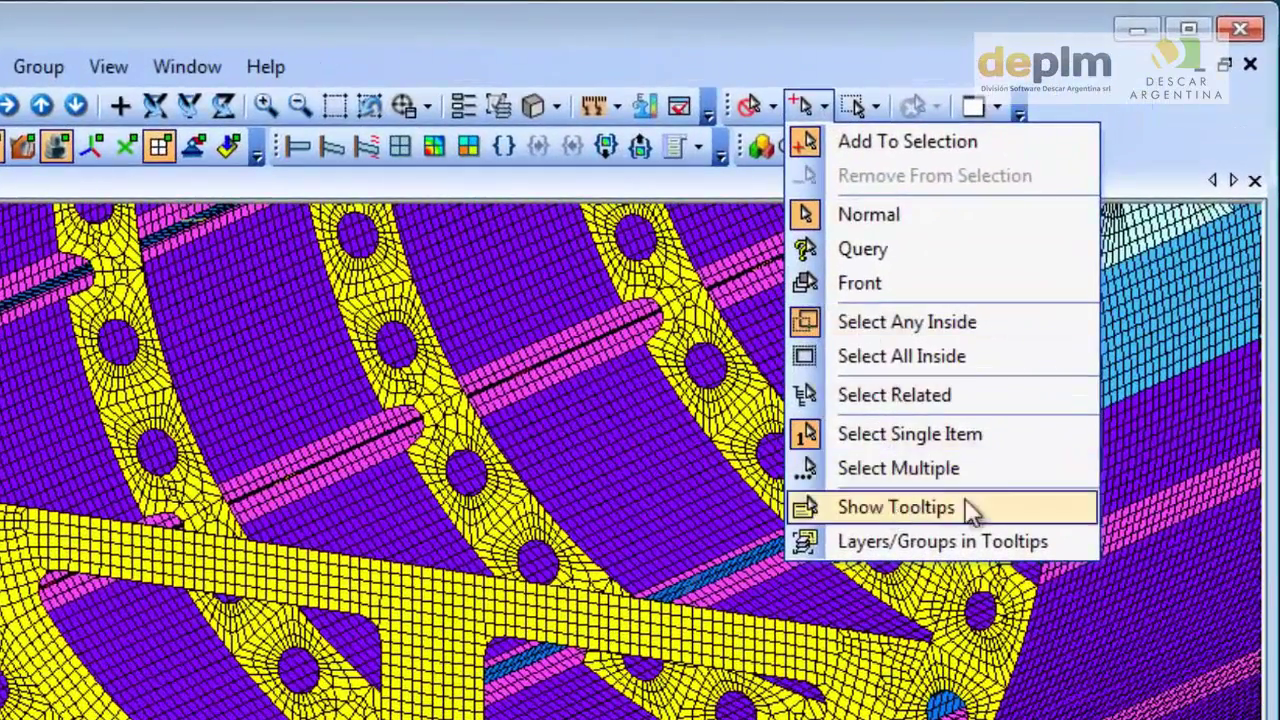
{"action": "left_click", "coordinate": [970, 510]}
{"action": "left_click", "coordinate": [811, 106]}
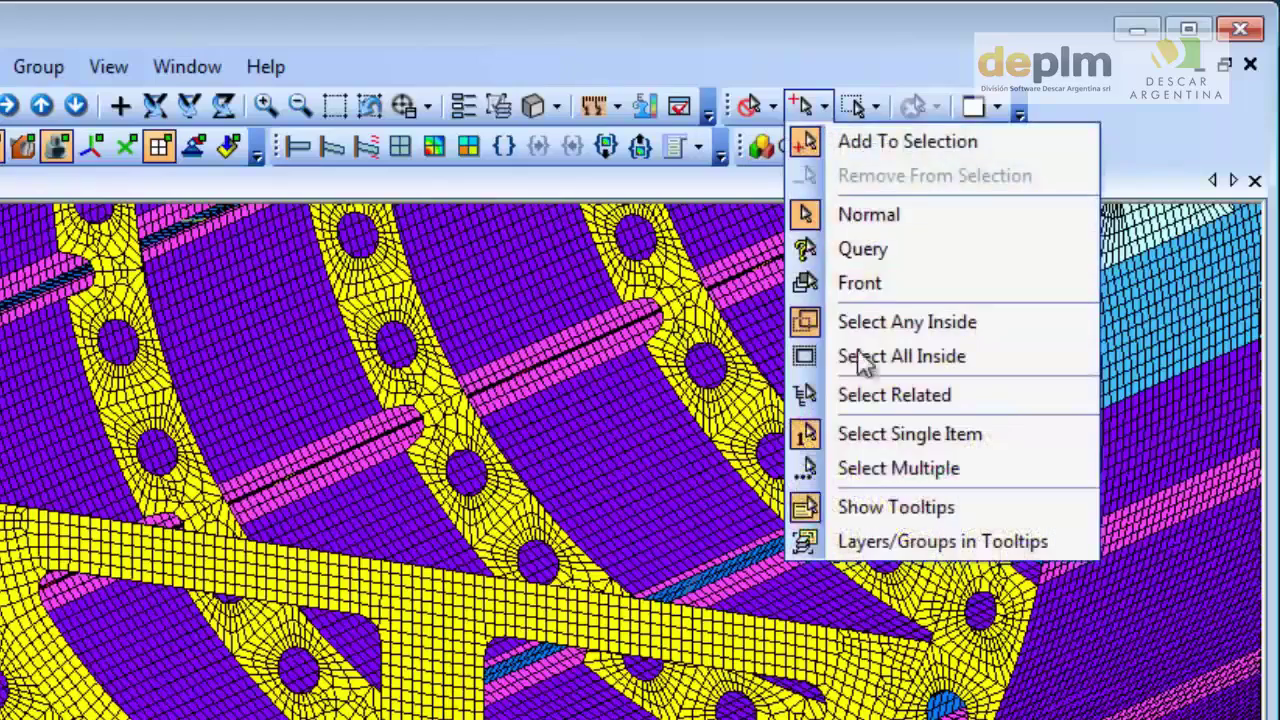
{"action": "left_click", "coordinate": [1071, 541]}
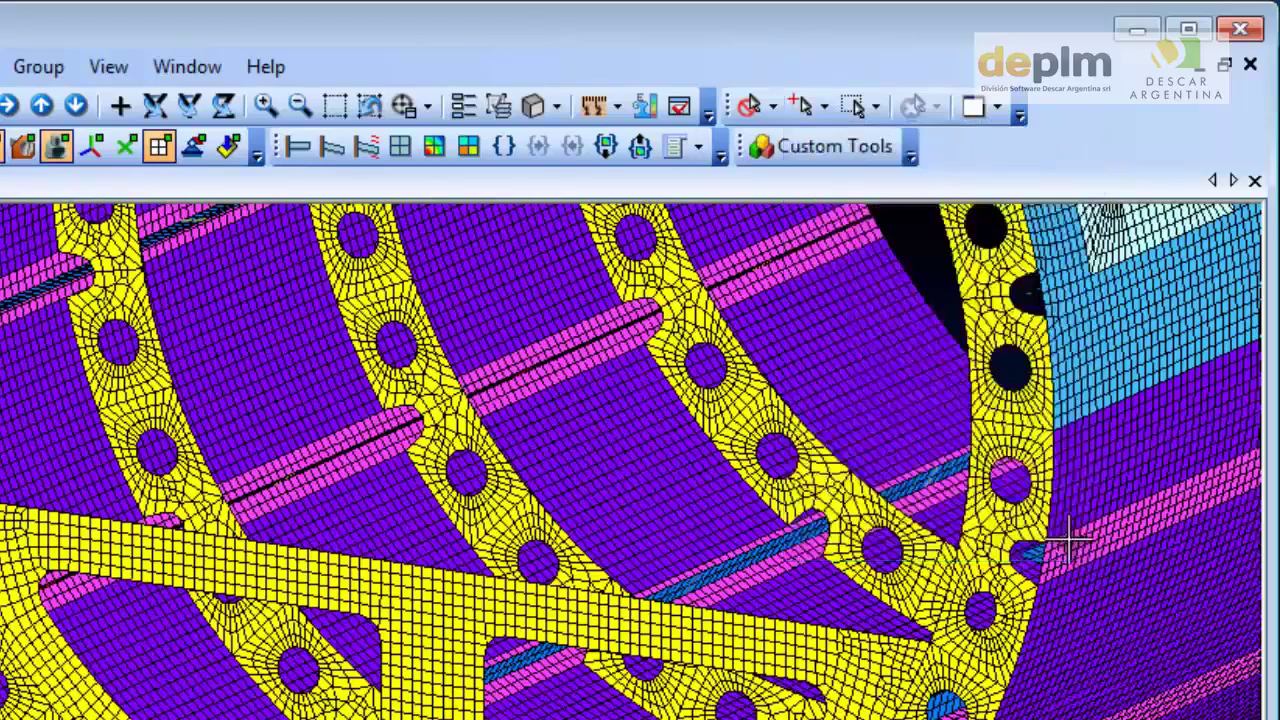
{"action": "left_click", "coordinate": [766, 106]}
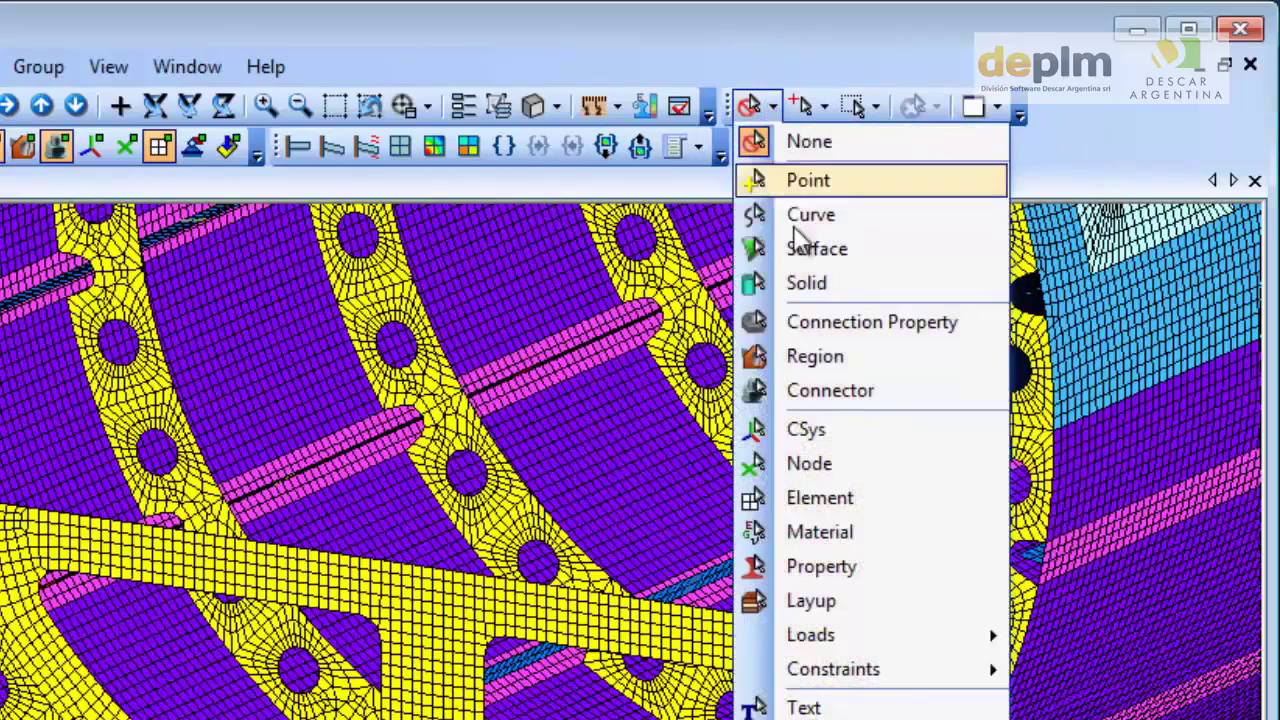
{"action": "left_click", "coordinate": [914, 500]}
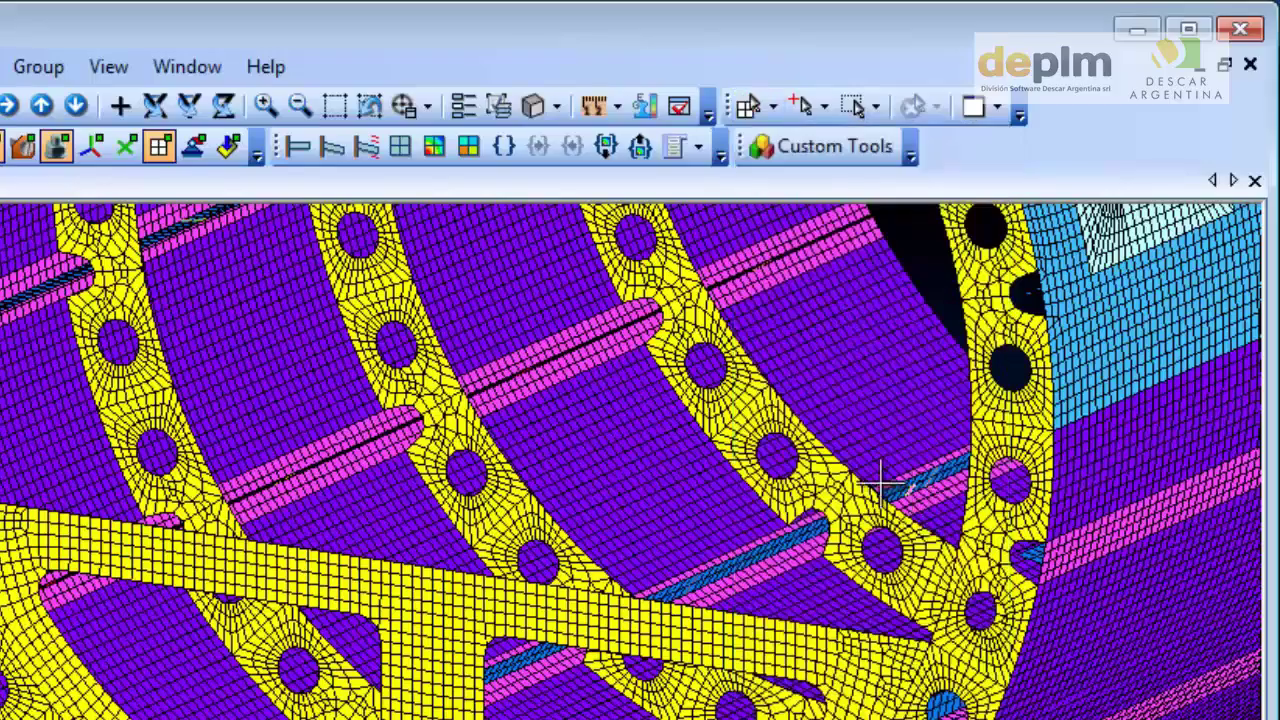
{"action": "mouse_move", "coordinate": [577, 469]}
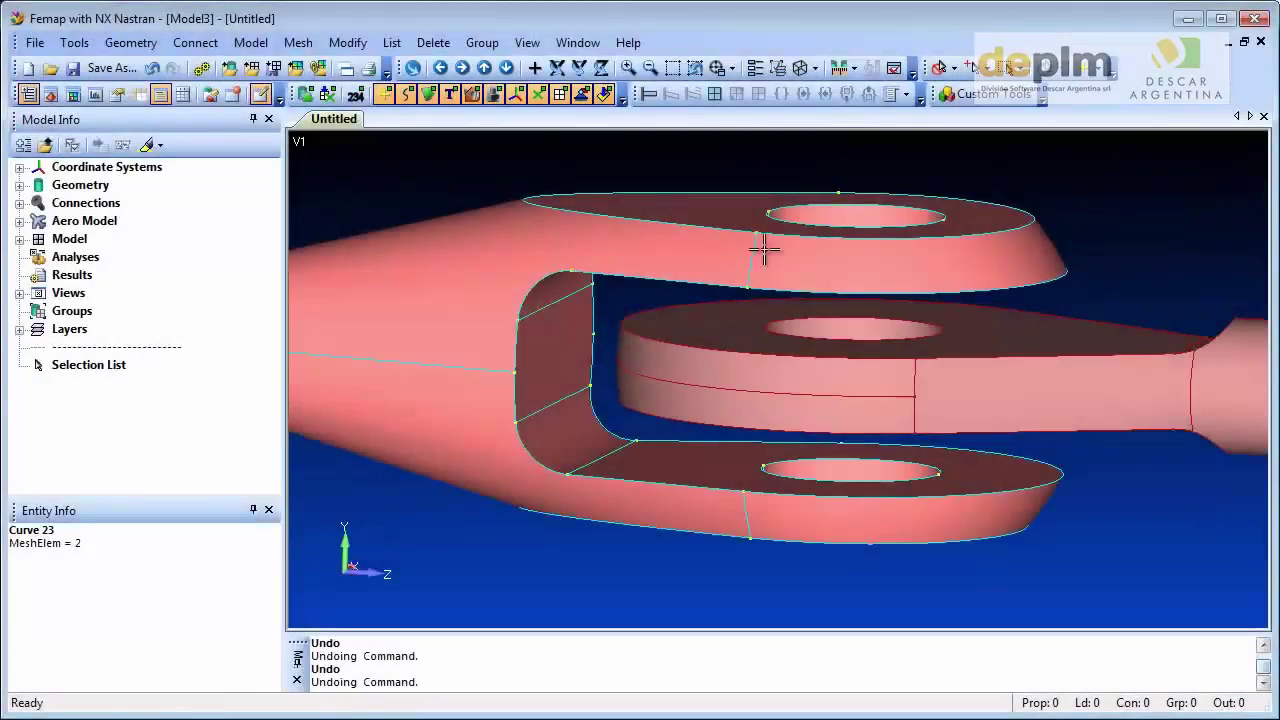
Measure both minimum and maximum distance from the middle lug's upper surface to the upper fork arm's inner surface.
{"action": "left_click", "coordinate": [843, 68]}
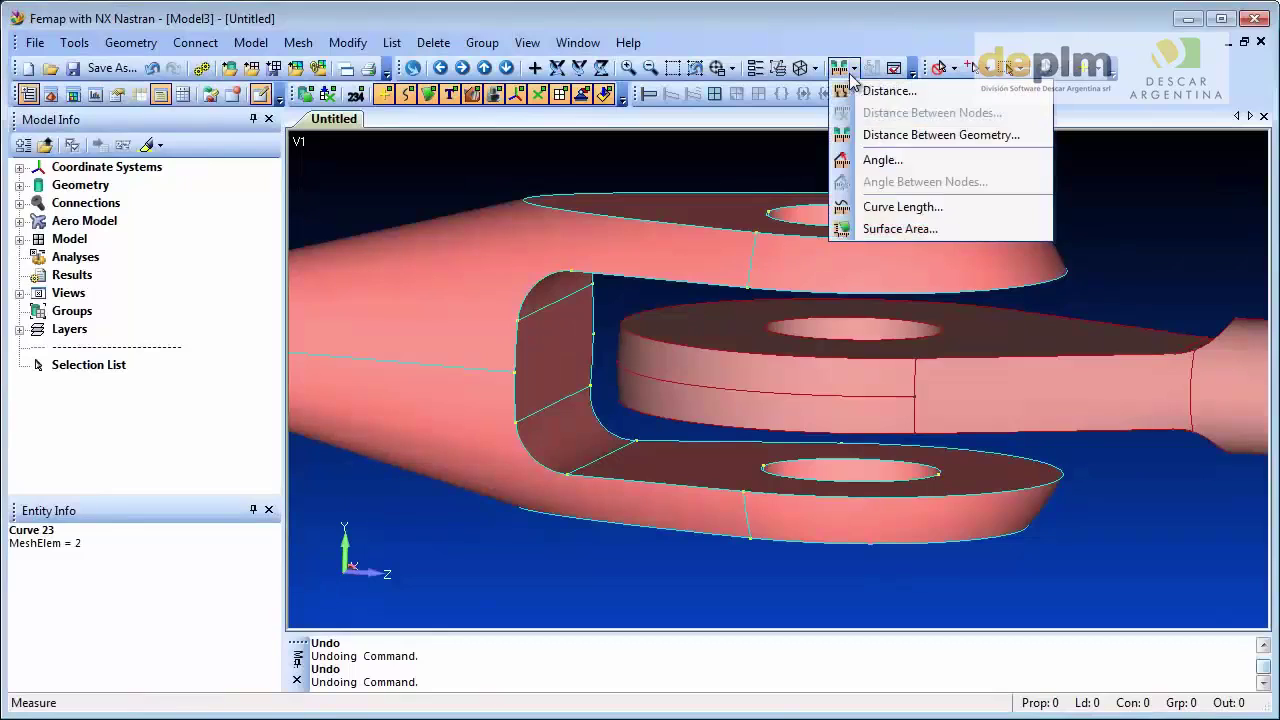
{"action": "left_click", "coordinate": [878, 136]}
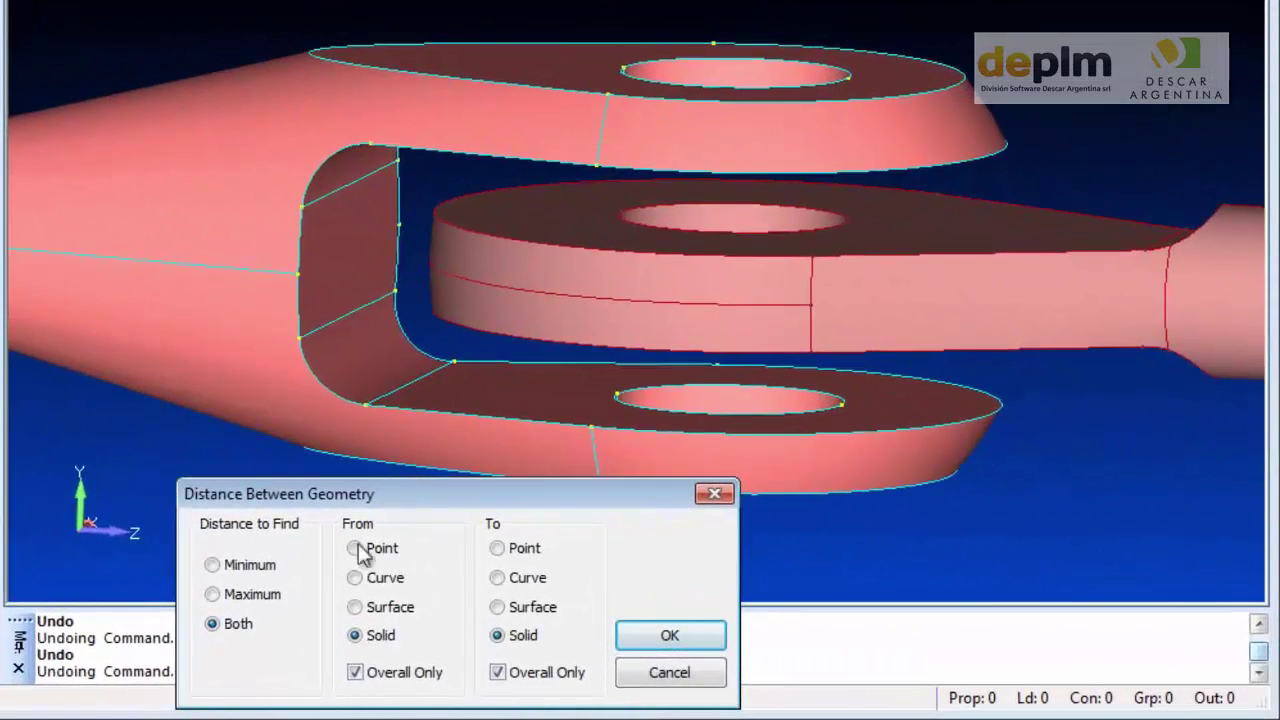
{"action": "left_click", "coordinate": [371, 609]}
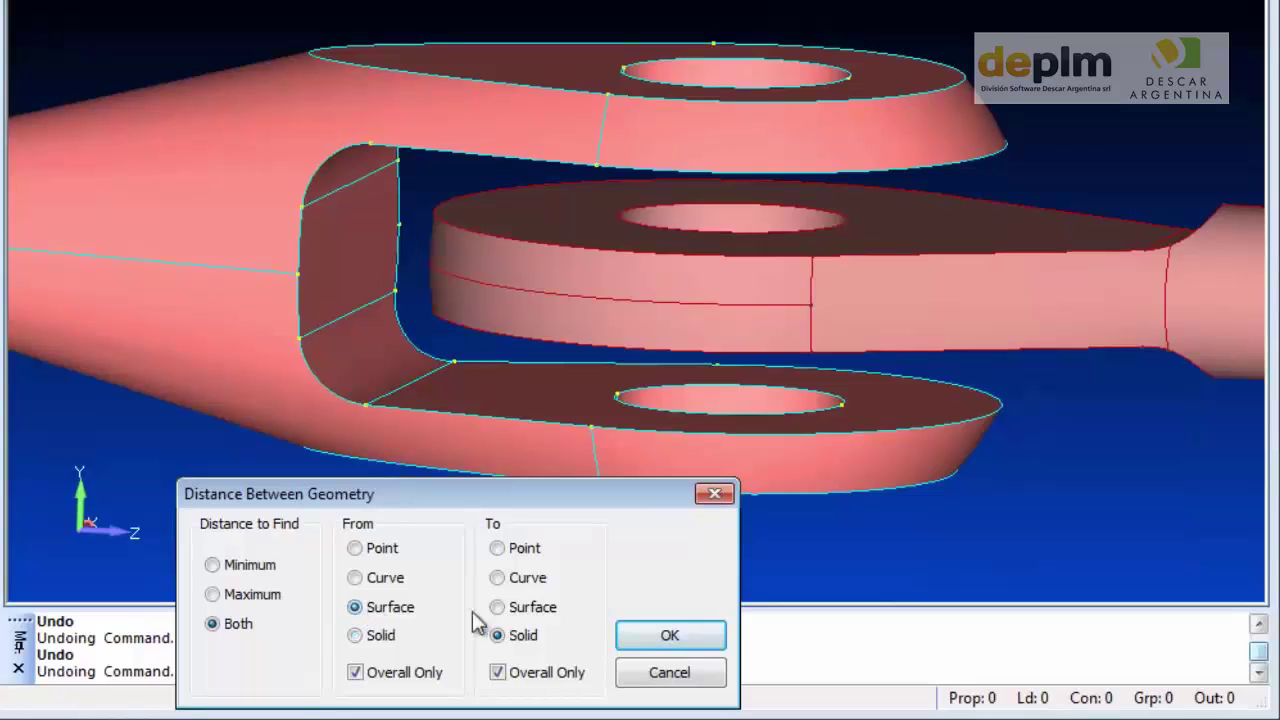
{"action": "left_click", "coordinate": [508, 609]}
{"action": "left_click", "coordinate": [660, 636]}
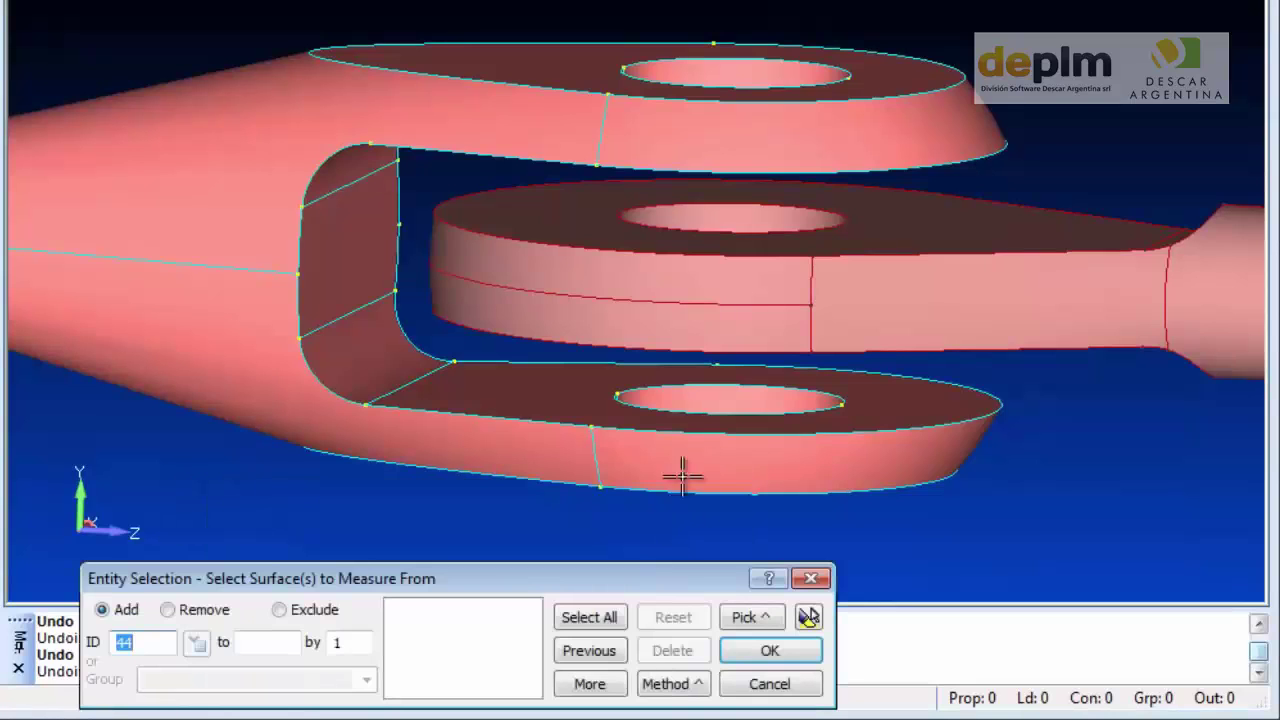
{"action": "left_click", "coordinate": [862, 237]}
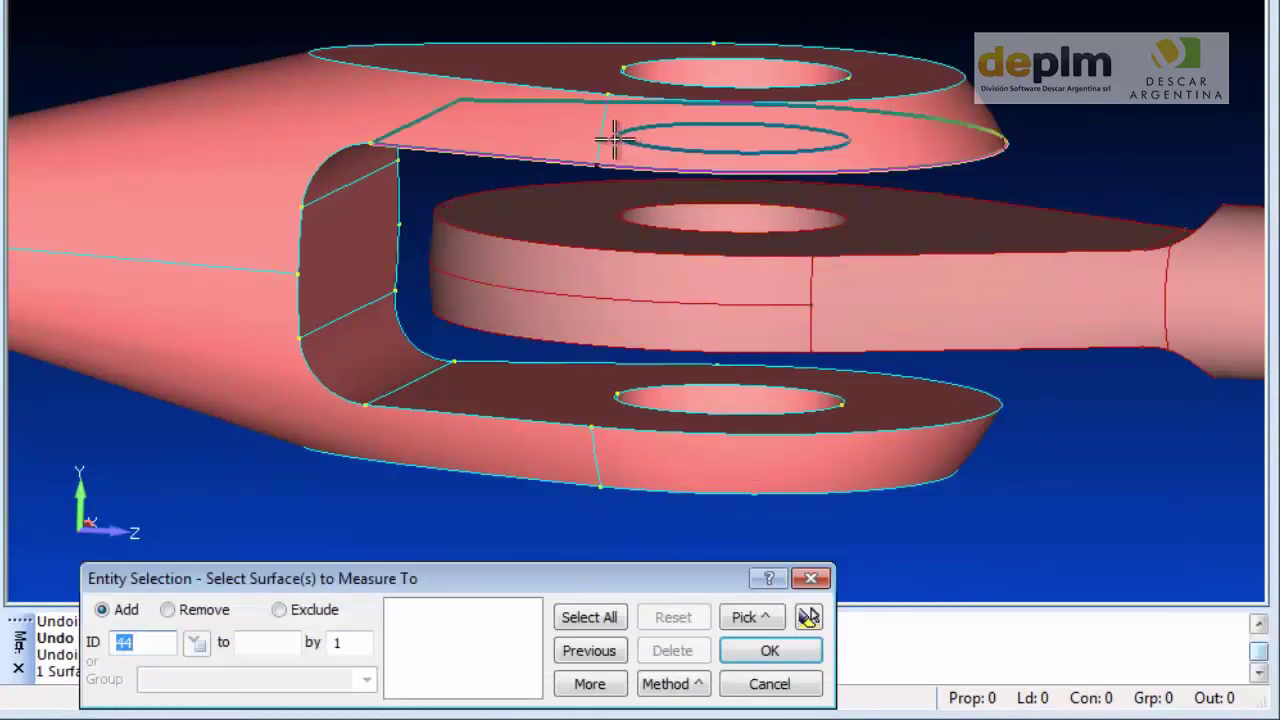
{"action": "left_click", "coordinate": [646, 143]}
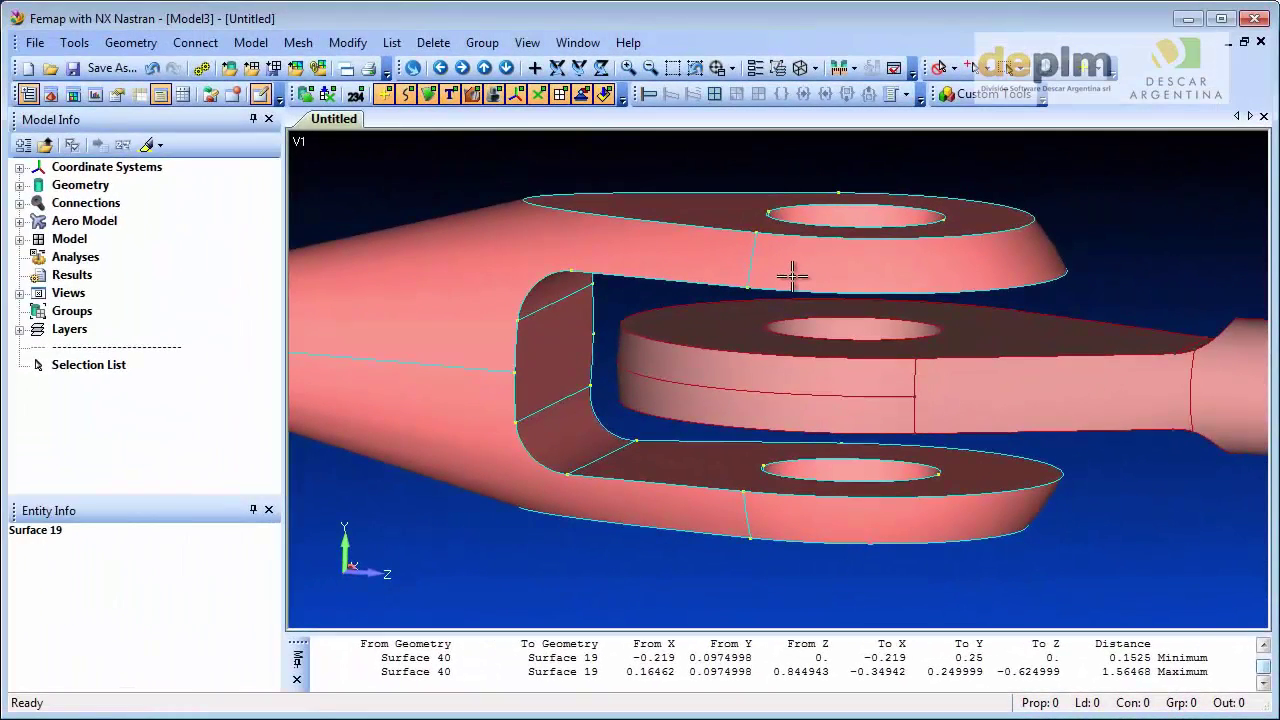
Create a minimum-distance line between geometry, from the curve around the middle lug's rounded end to the fork slot's inner end surface.
{"action": "left_click", "coordinate": [131, 43]}
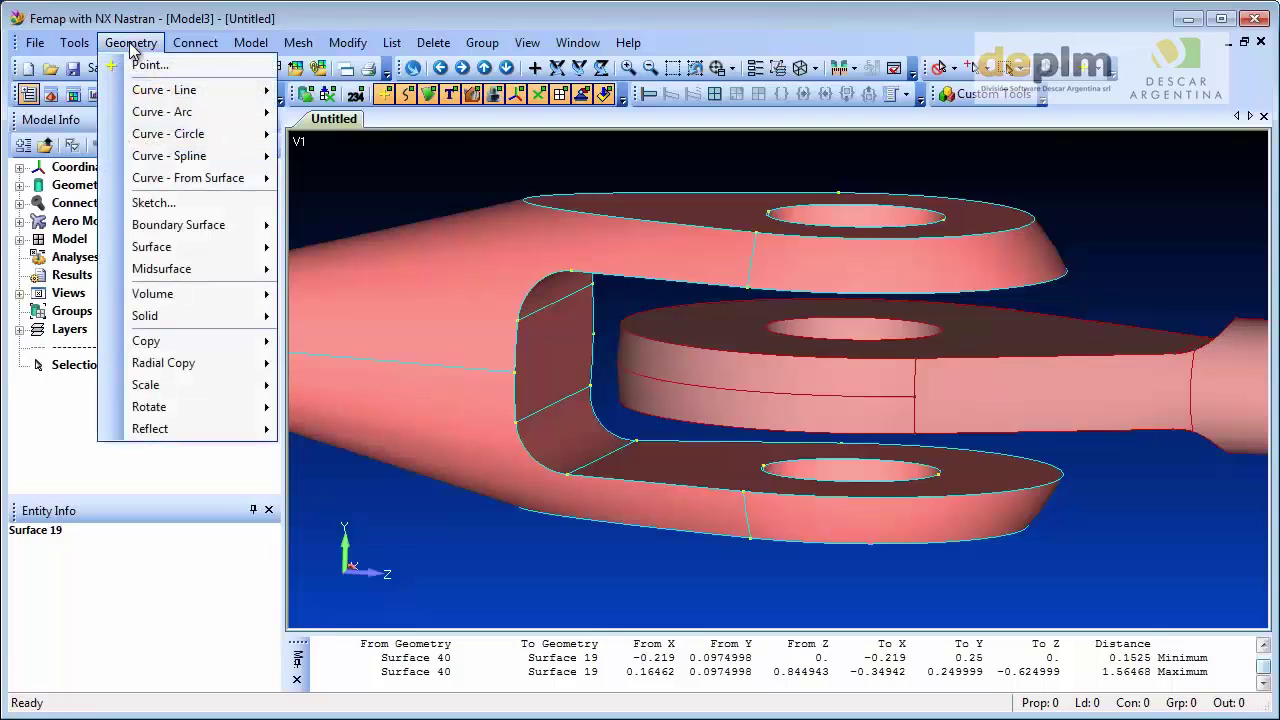
{"action": "mouse_move", "coordinate": [143, 89]}
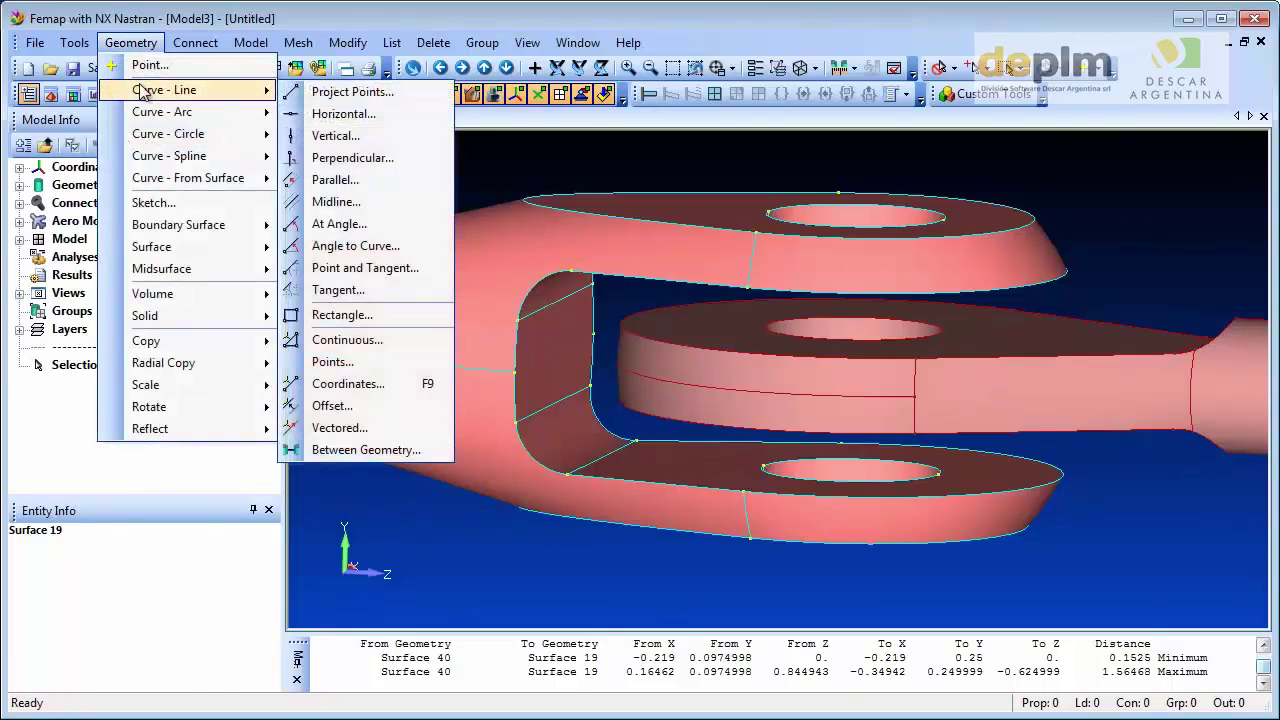
{"action": "left_click", "coordinate": [449, 452]}
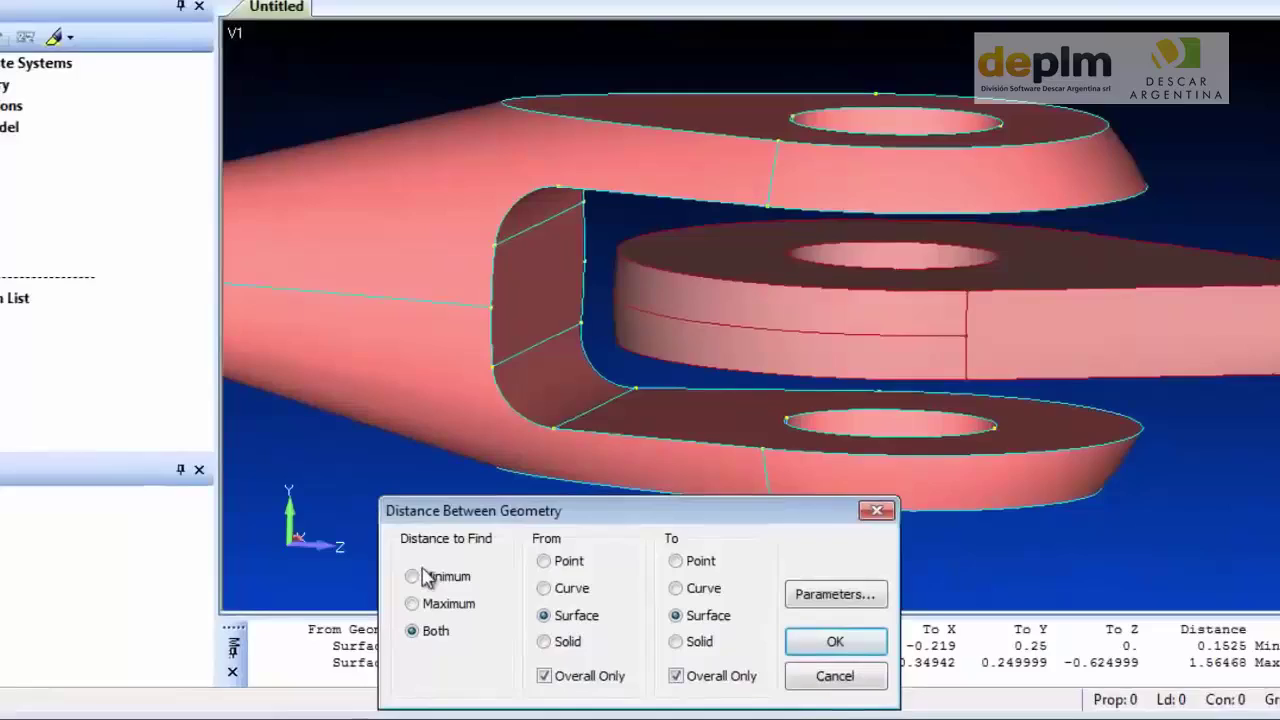
{"action": "left_click", "coordinate": [448, 599]}
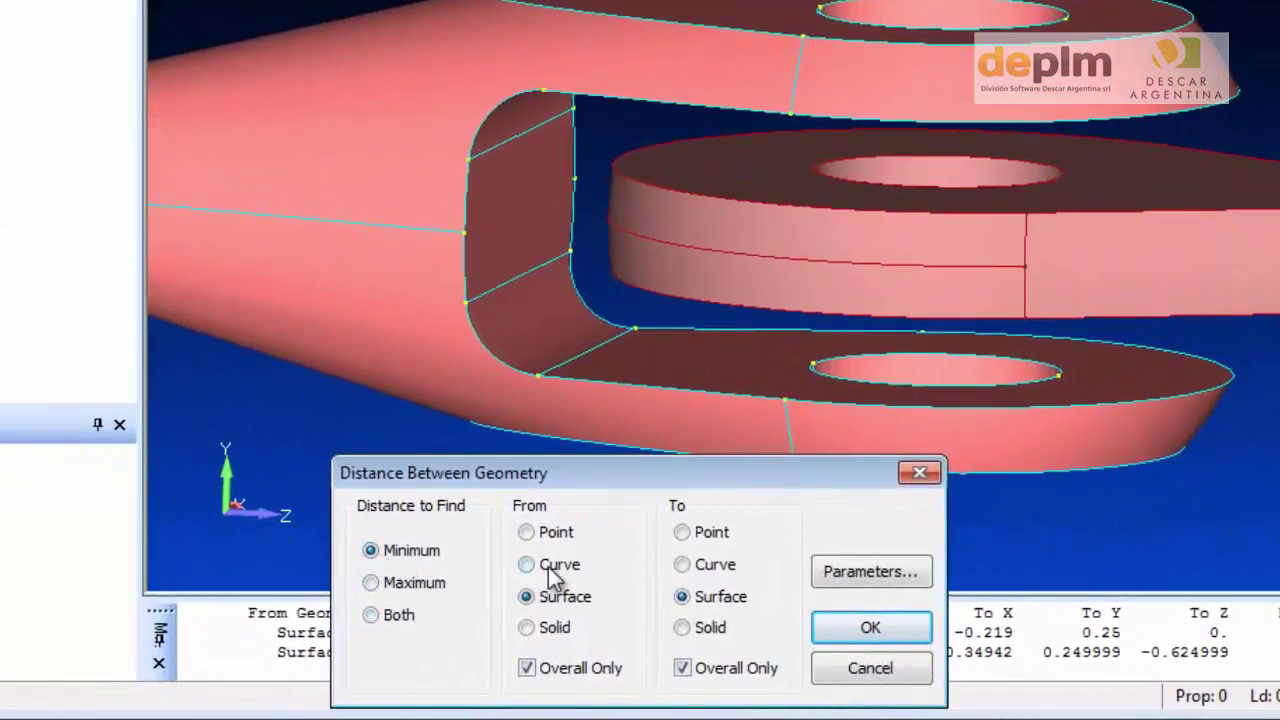
{"action": "left_click", "coordinate": [527, 565]}
{"action": "left_click", "coordinate": [872, 630]}
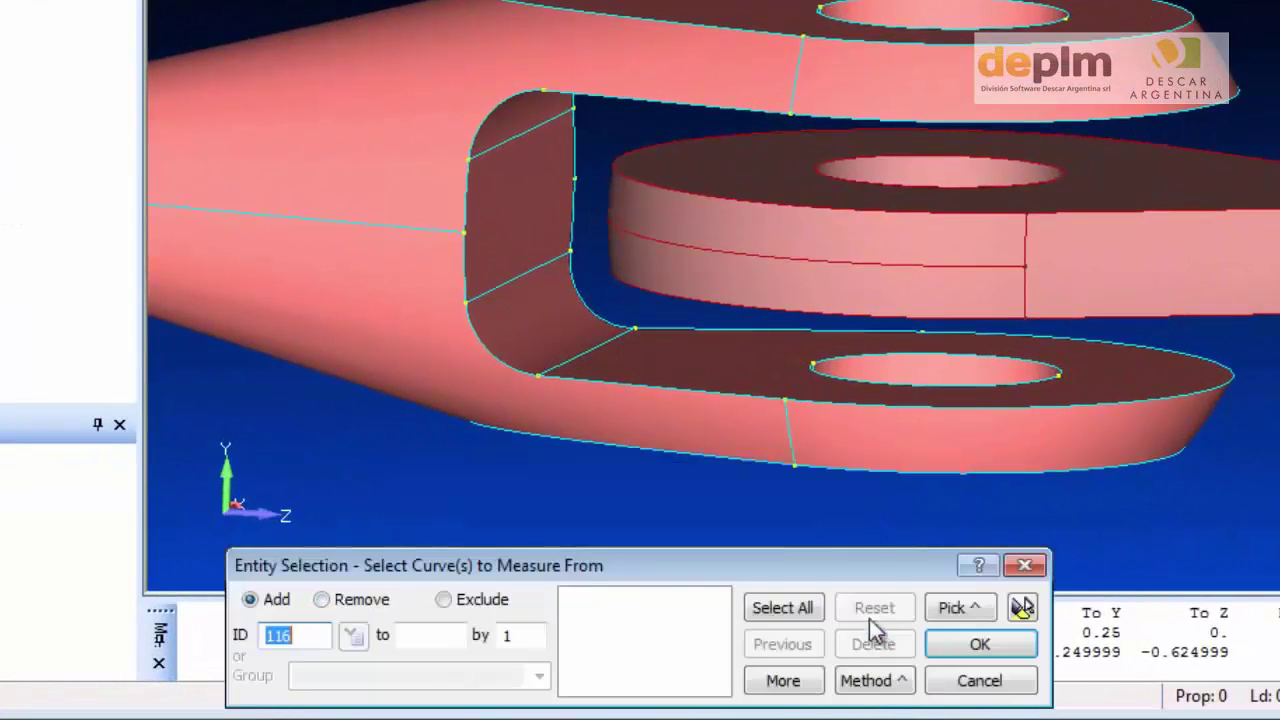
{"action": "left_click", "coordinate": [737, 257]}
{"action": "key", "text": "Return"}
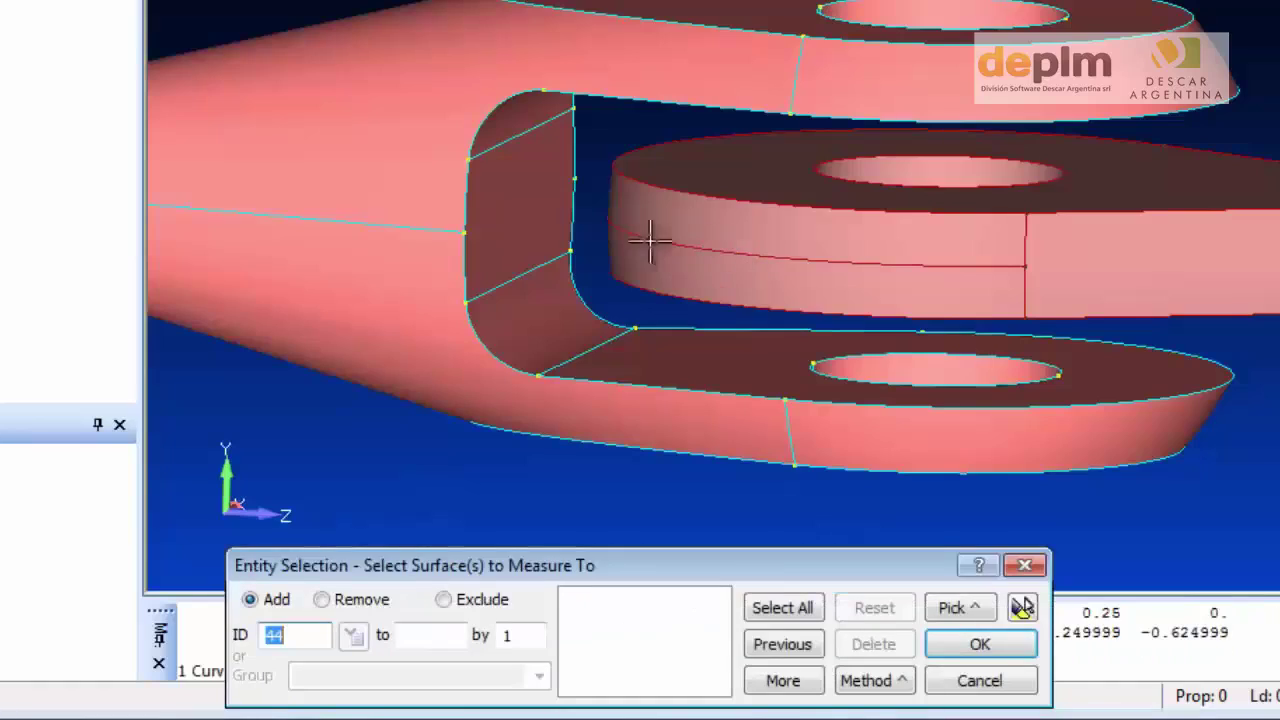
{"action": "left_click", "coordinate": [523, 206]}
{"action": "key", "text": "Return"}
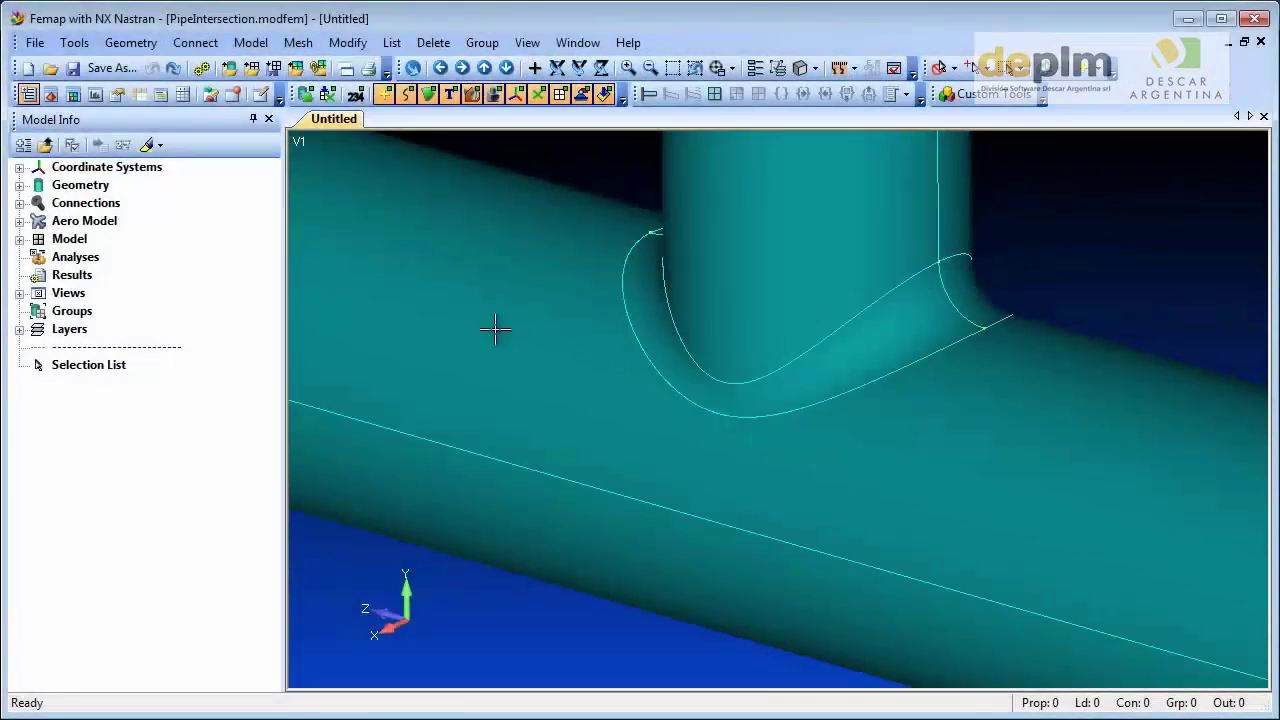
Split the main pipe surface with an Edge to Edge break, Split at Closest enabled, from the fillet's lower curve to the lengthwise pipe edge.
{"action": "left_click", "coordinate": [55, 94]}
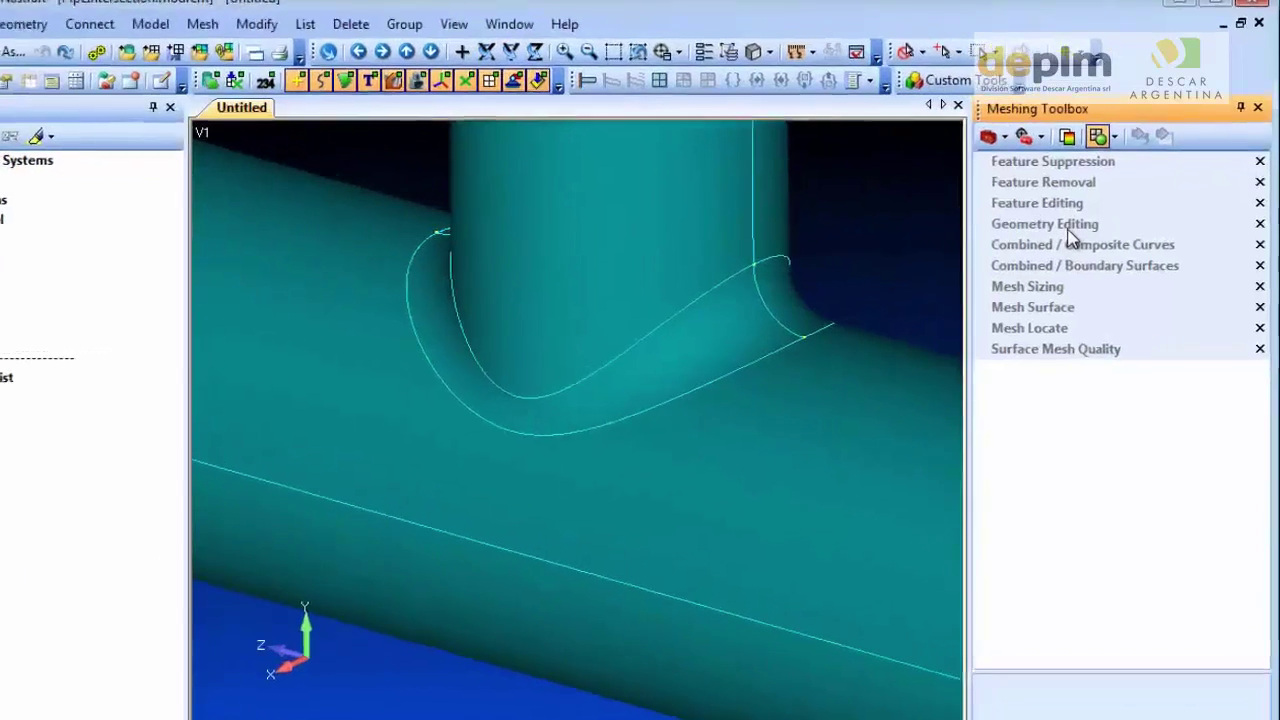
{"action": "left_click", "coordinate": [1087, 227]}
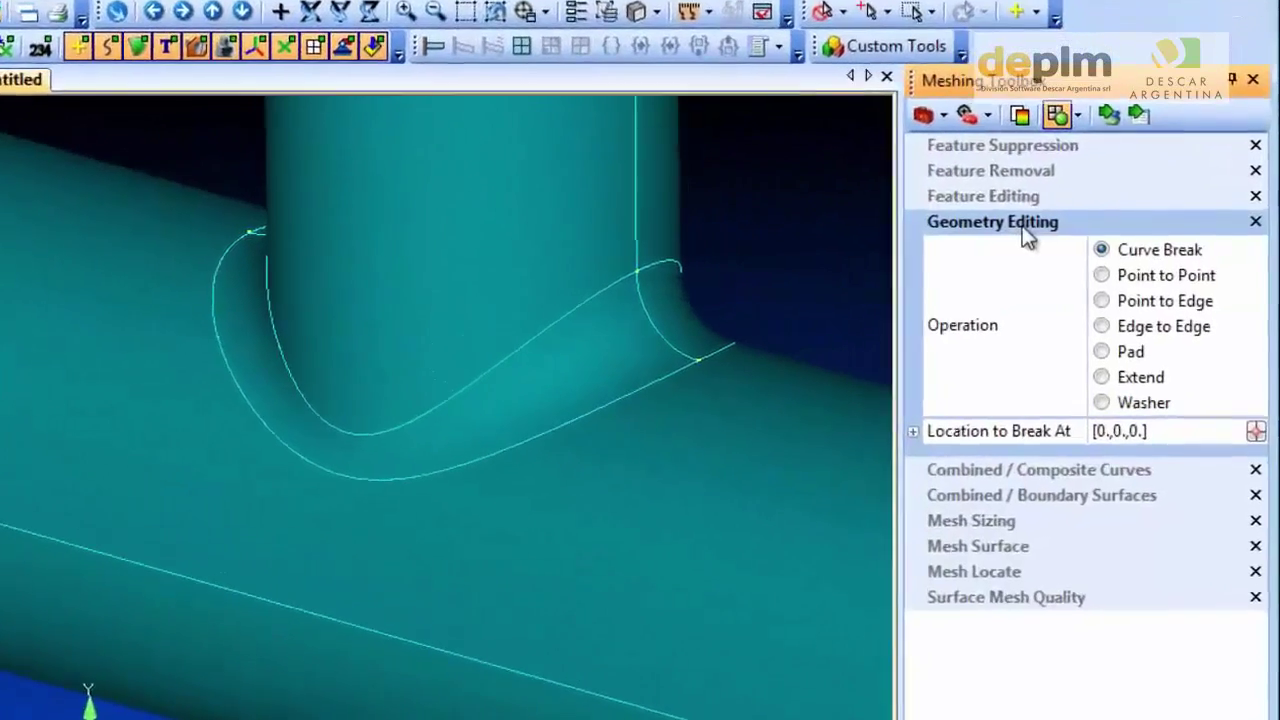
{"action": "left_click", "coordinate": [1120, 327]}
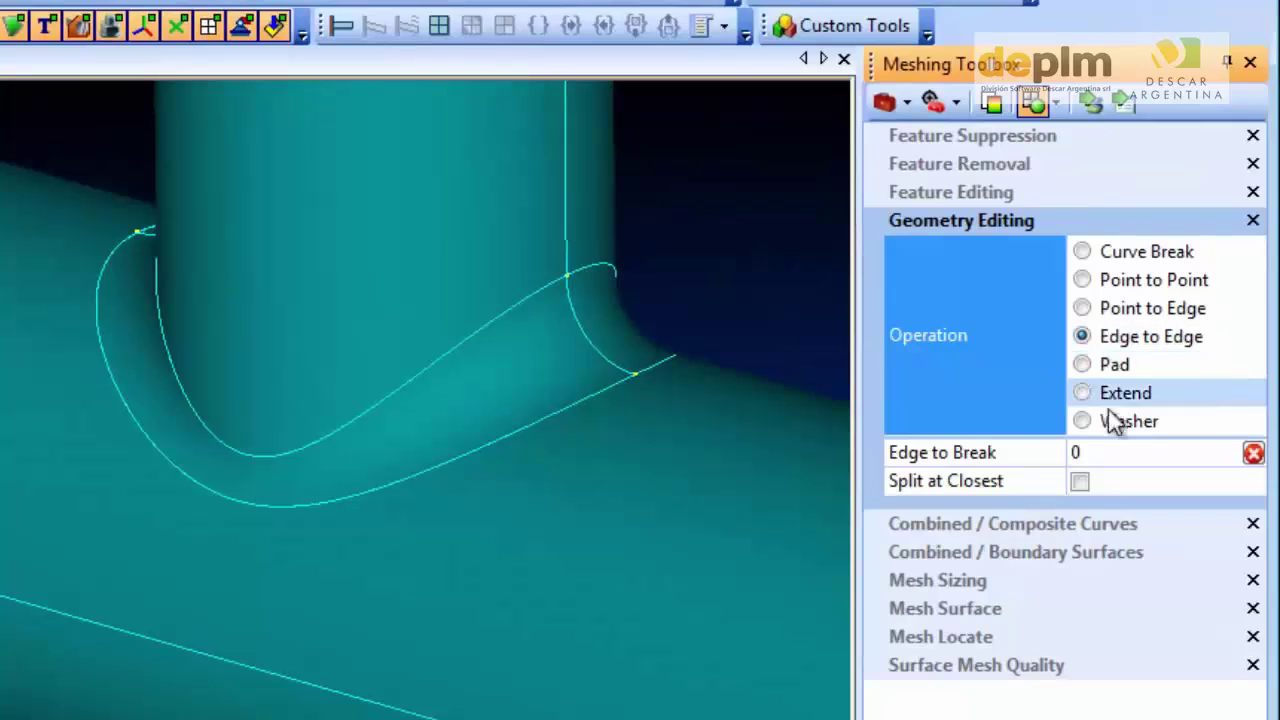
{"action": "left_click", "coordinate": [1079, 482]}
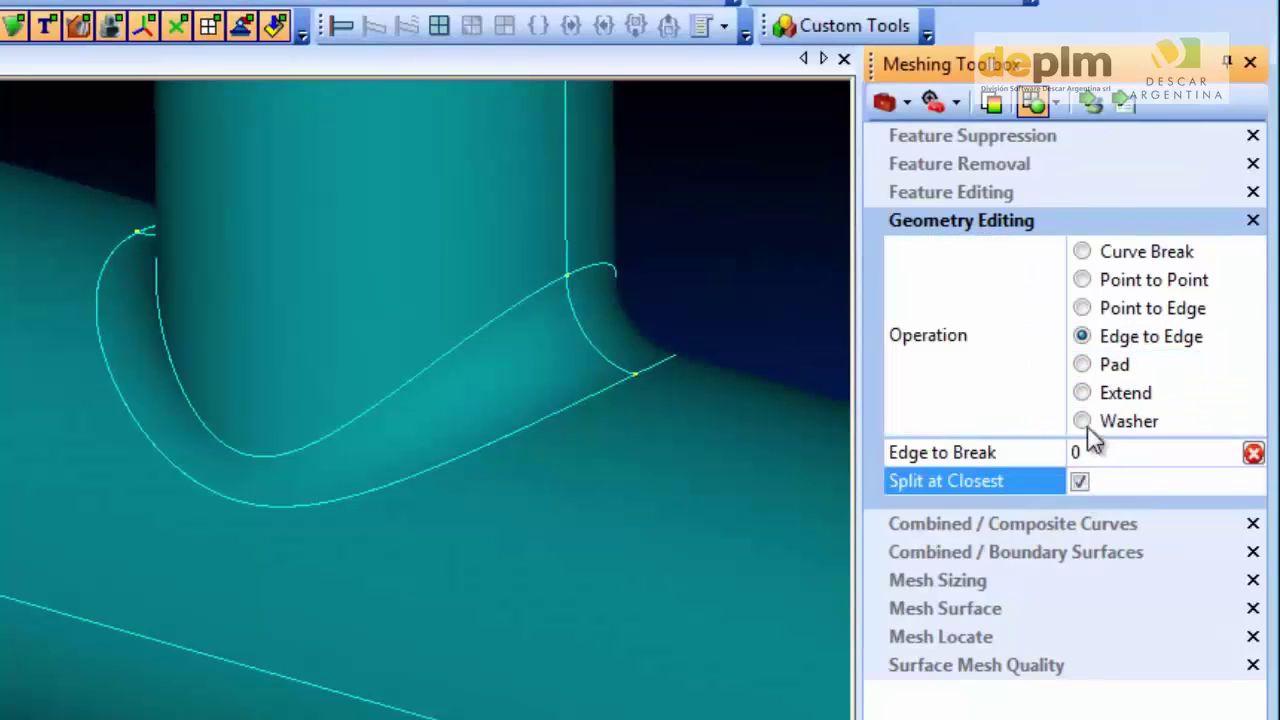
{"action": "left_click", "coordinate": [1123, 102]}
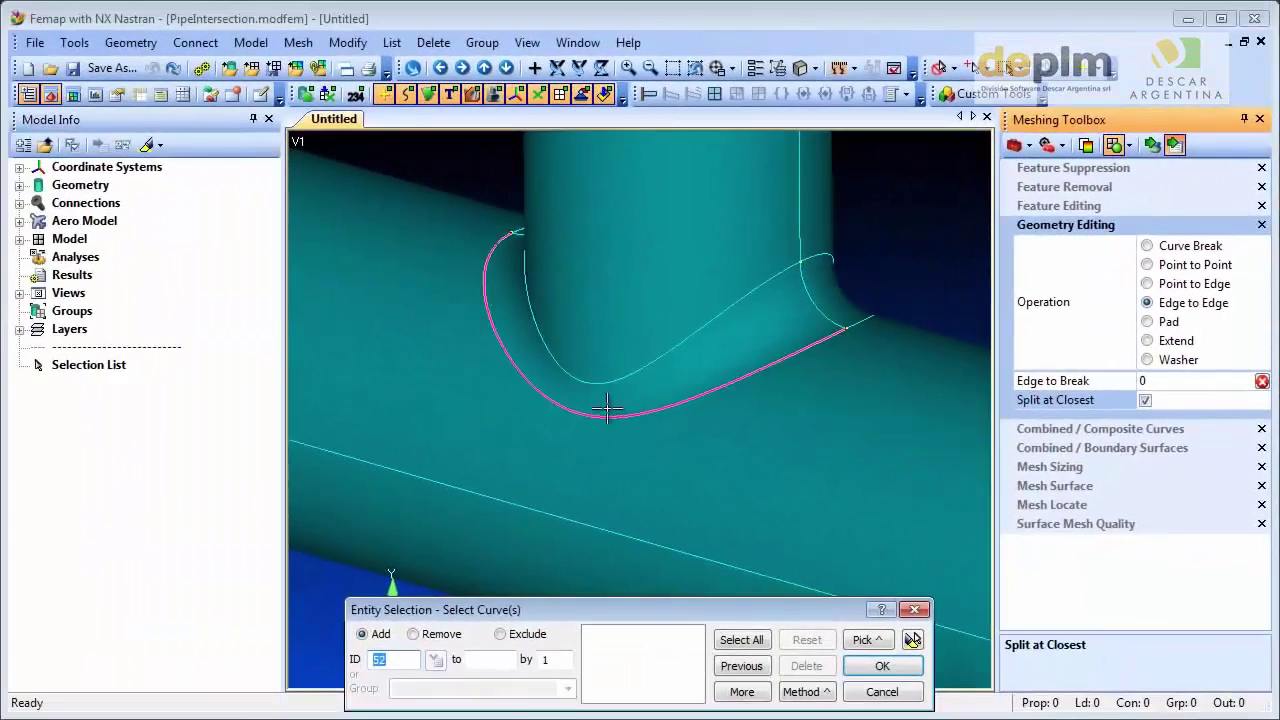
{"action": "left_click", "coordinate": [579, 412]}
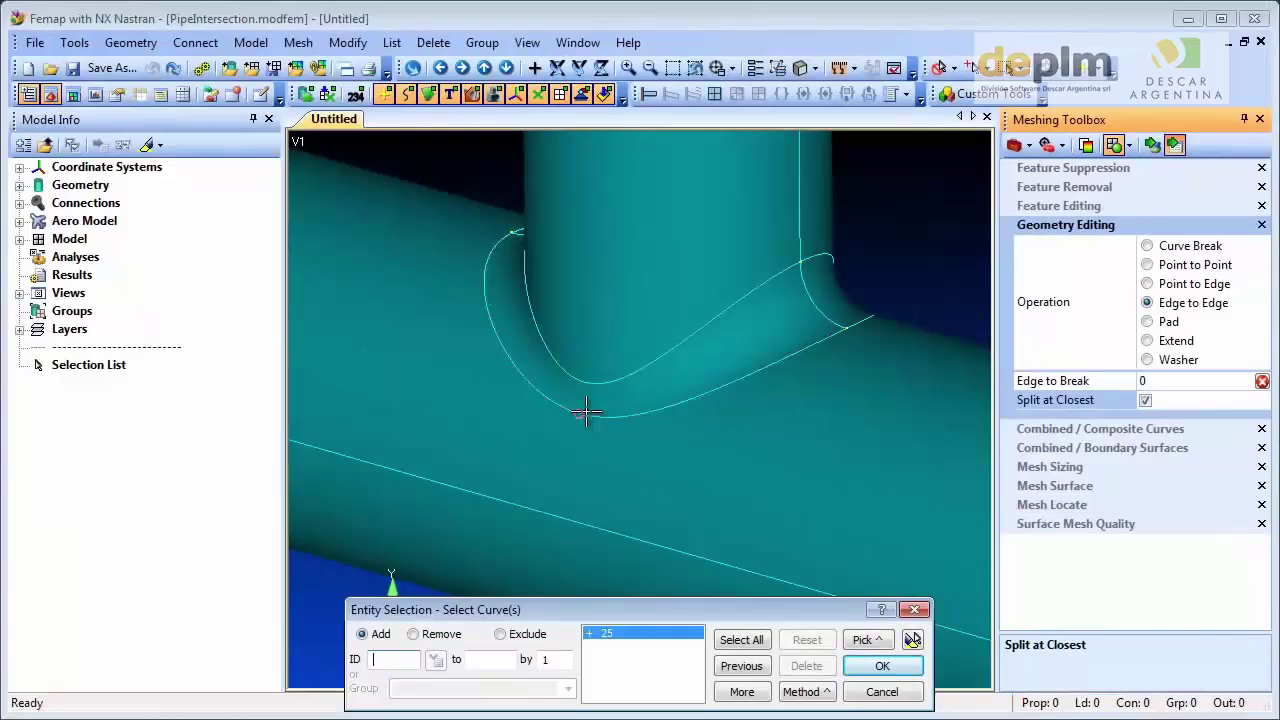
{"action": "left_click", "coordinate": [569, 513]}
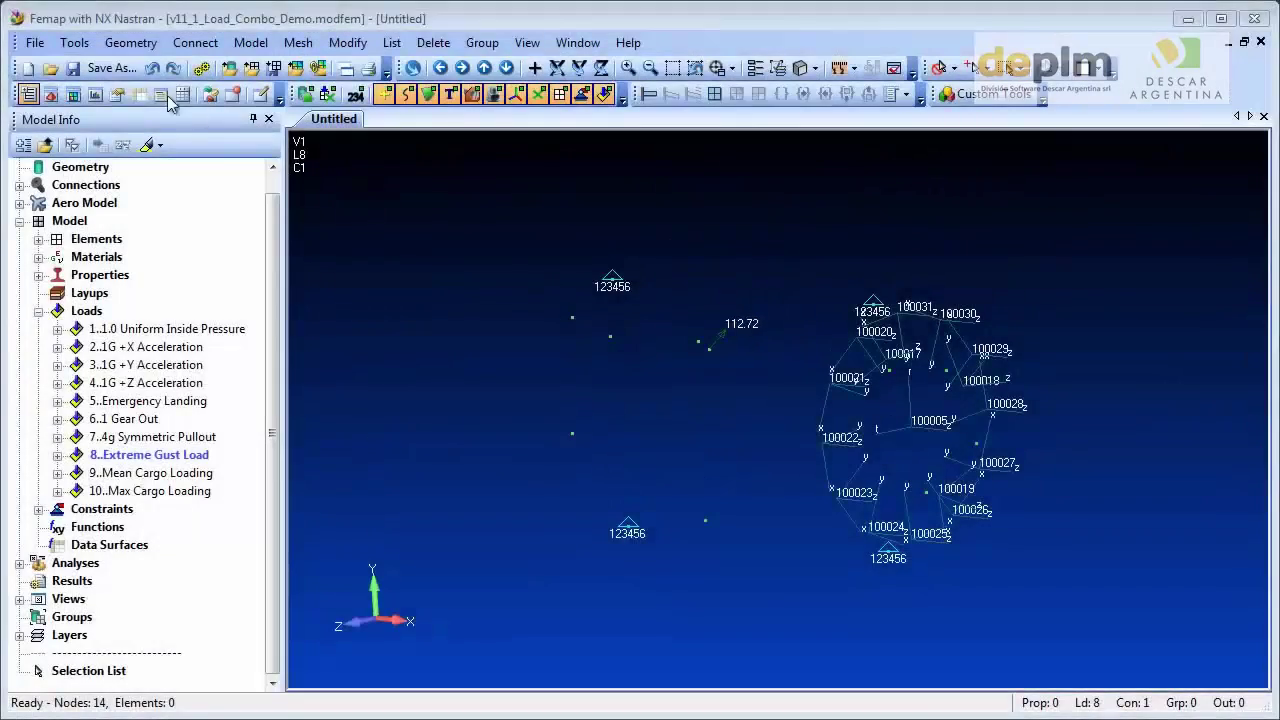
In the Data Surface Editor, create a Standard load set combination data surface titled Combo that uses all the load sets.
{"action": "left_click", "coordinate": [75, 43]}
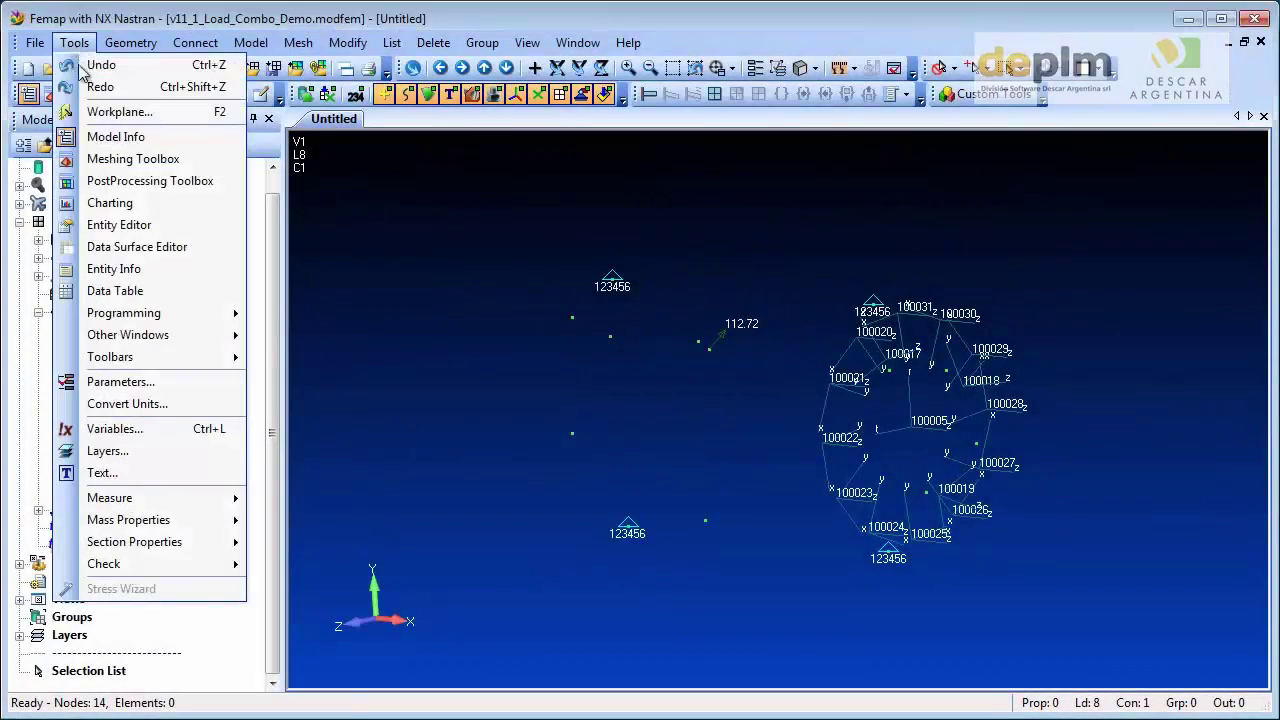
{"action": "left_click", "coordinate": [222, 248]}
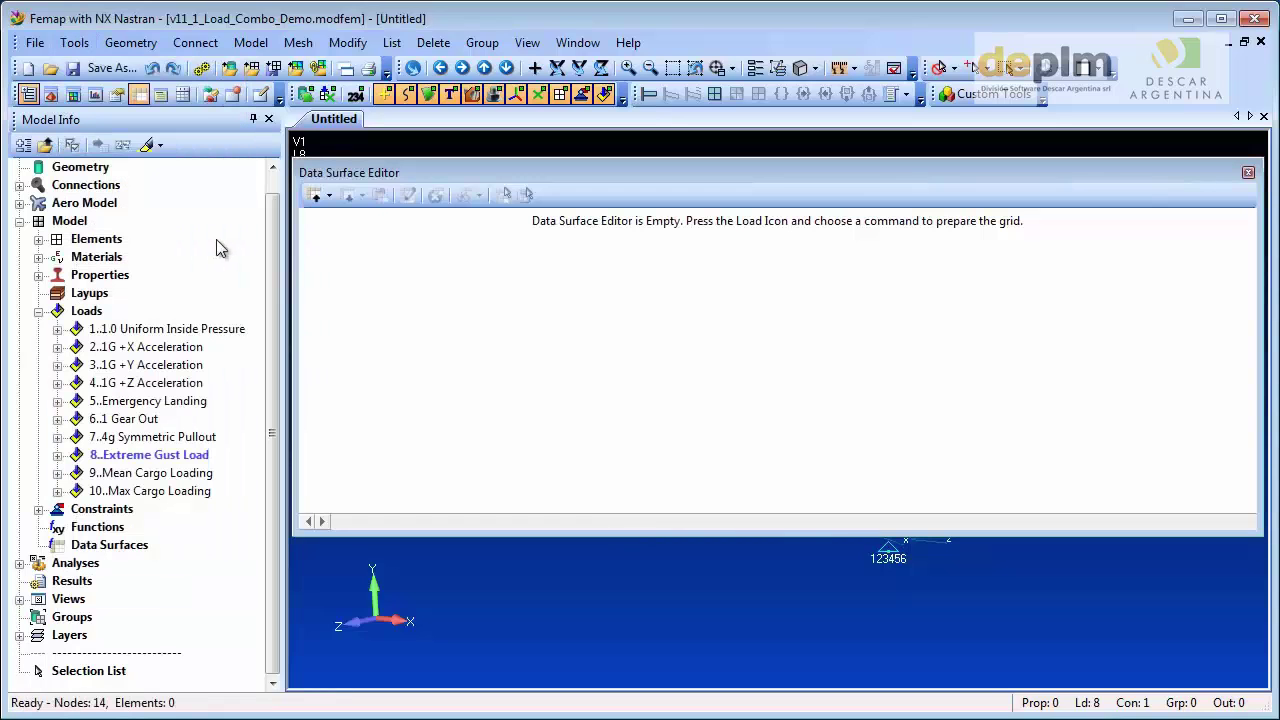
{"action": "left_click", "coordinate": [318, 195]}
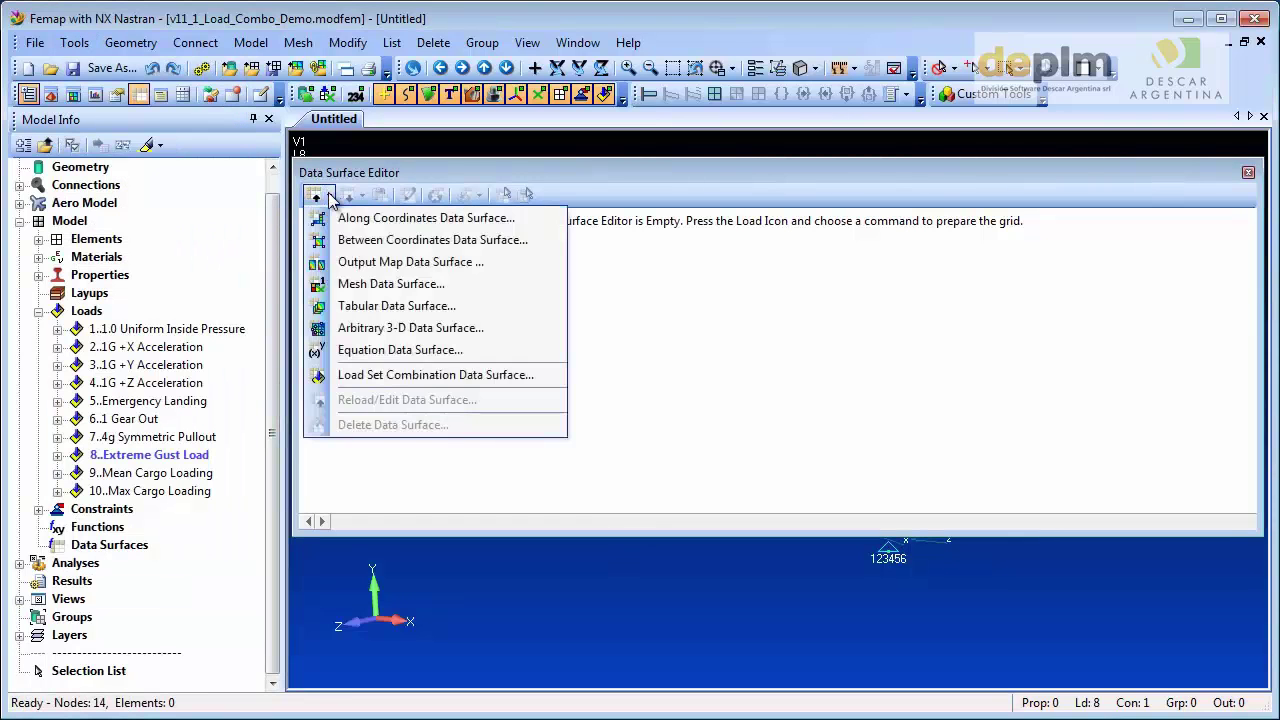
{"action": "left_click", "coordinate": [487, 375]}
{"action": "key", "text": "Tab"}
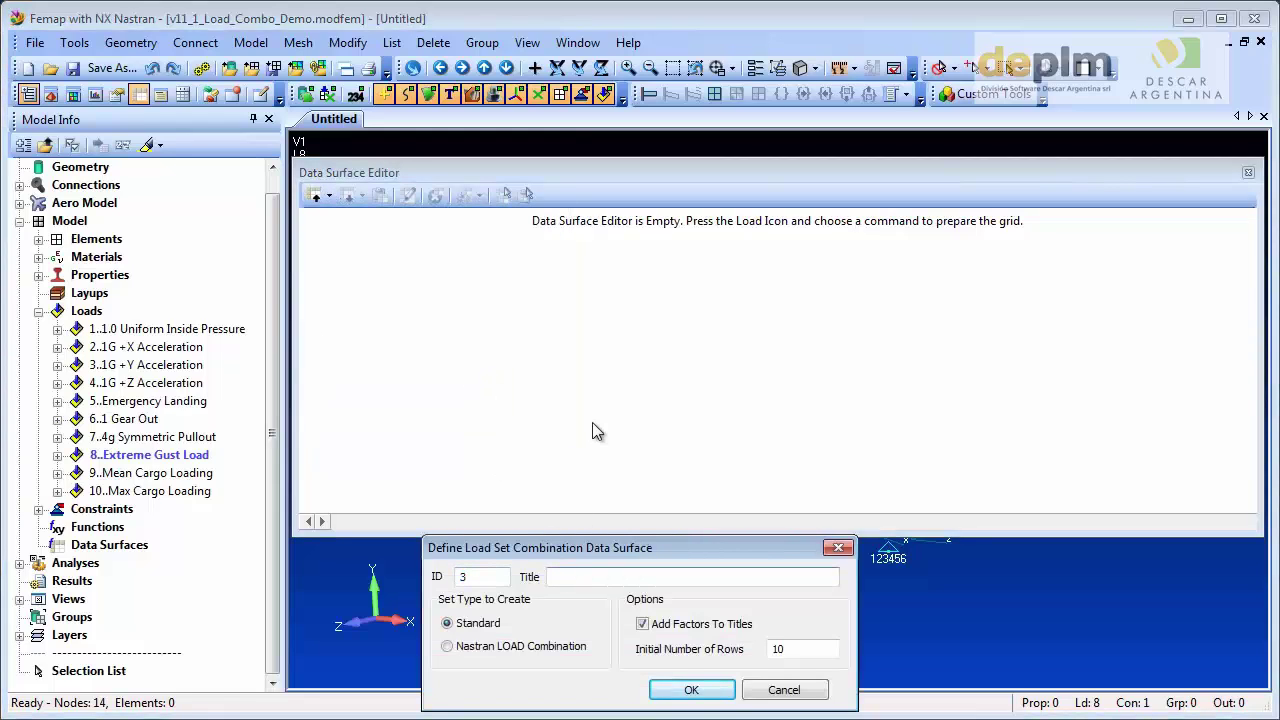
{"action": "type", "text": "Combo"}
{"action": "left_click", "coordinate": [672, 688]}
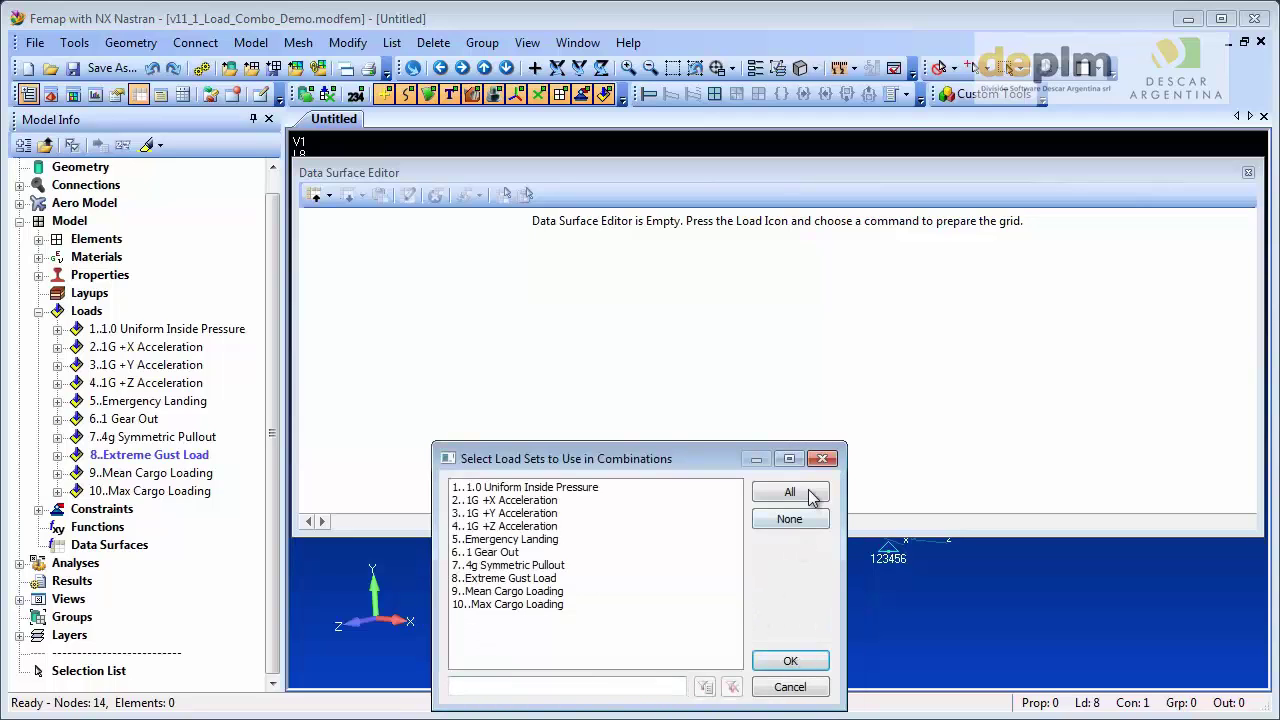
{"action": "left_click", "coordinate": [810, 494]}
{"action": "left_click", "coordinate": [789, 663]}
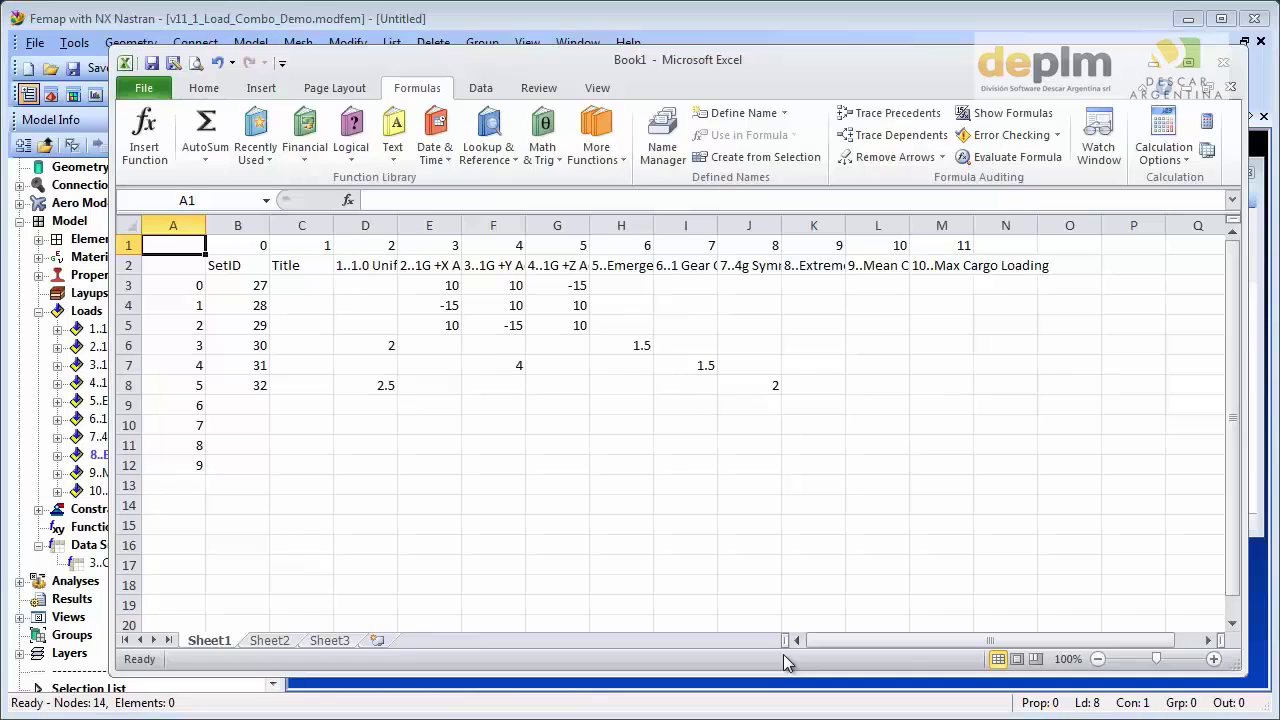
Copy the set IDs and load factors in B3:J8 of the Excel sheet and paste them into Femap's Combo table from SetID row 0.
{"action": "left_click_drag", "start_coordinate": [250, 285], "coordinate": [741, 384]}
{"action": "key", "text": "ctrl+c"}
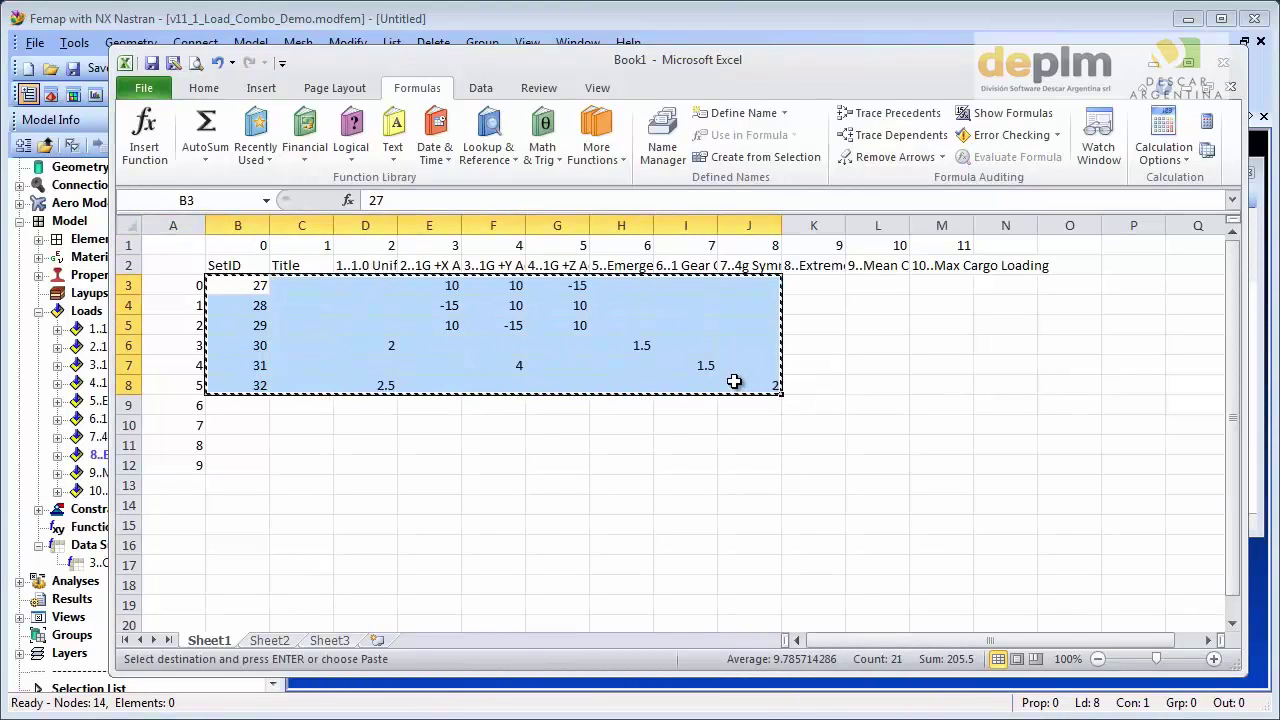
{"action": "key", "text": "alt+Tab"}
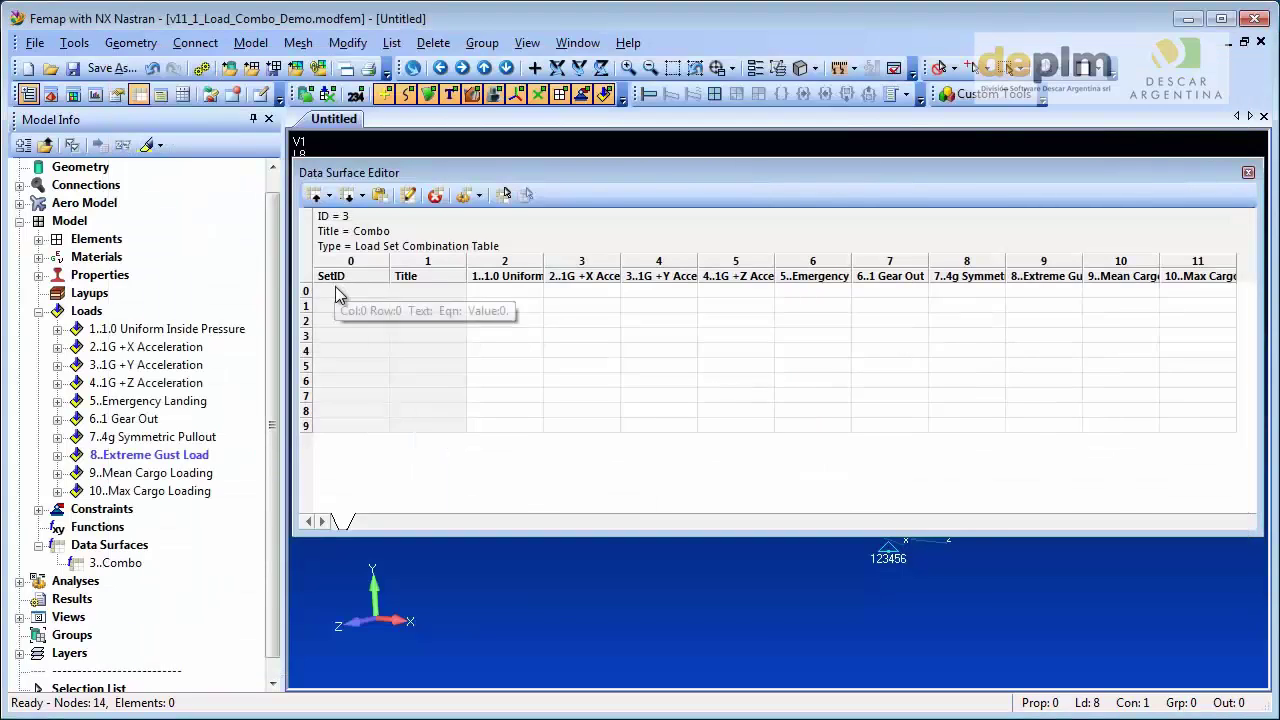
{"action": "right_click", "coordinate": [340, 290]}
{"action": "left_click", "coordinate": [427, 322]}
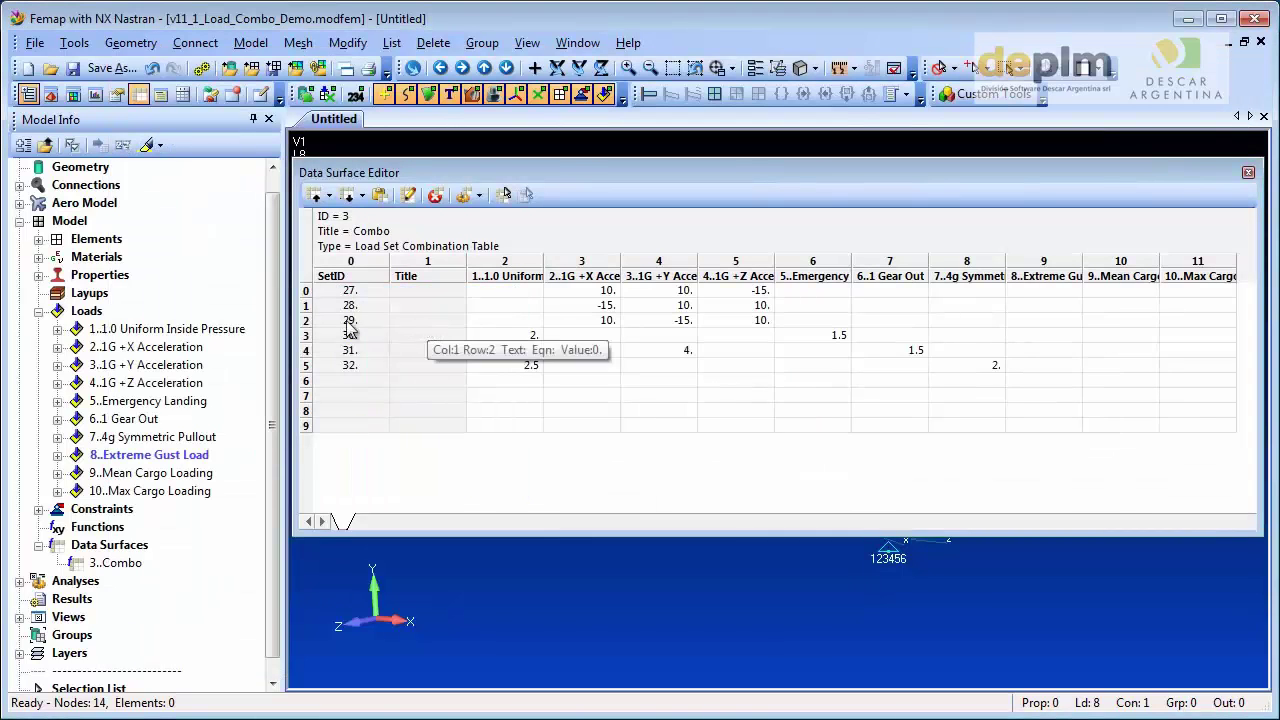
Sum the forces in the load combination with SetID 29.
{"action": "left_click", "coordinate": [306, 326]}
{"action": "right_click", "coordinate": [307, 328]}
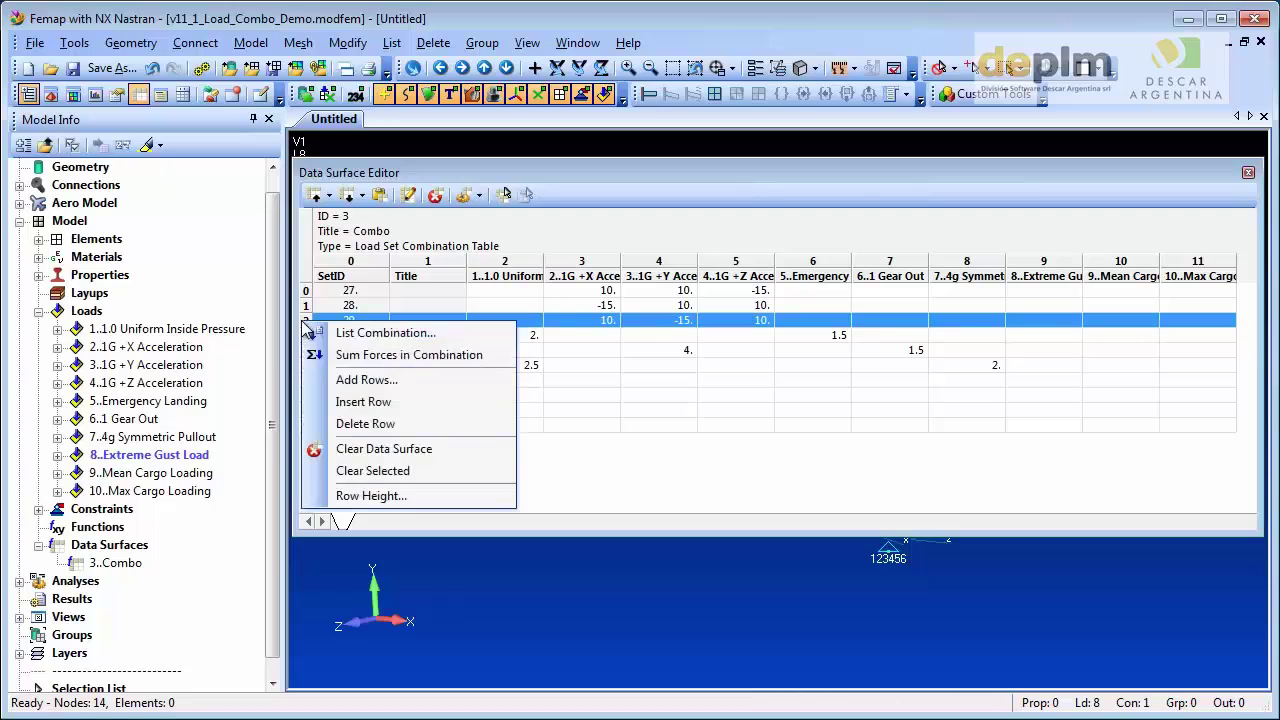
{"action": "left_click", "coordinate": [443, 355]}
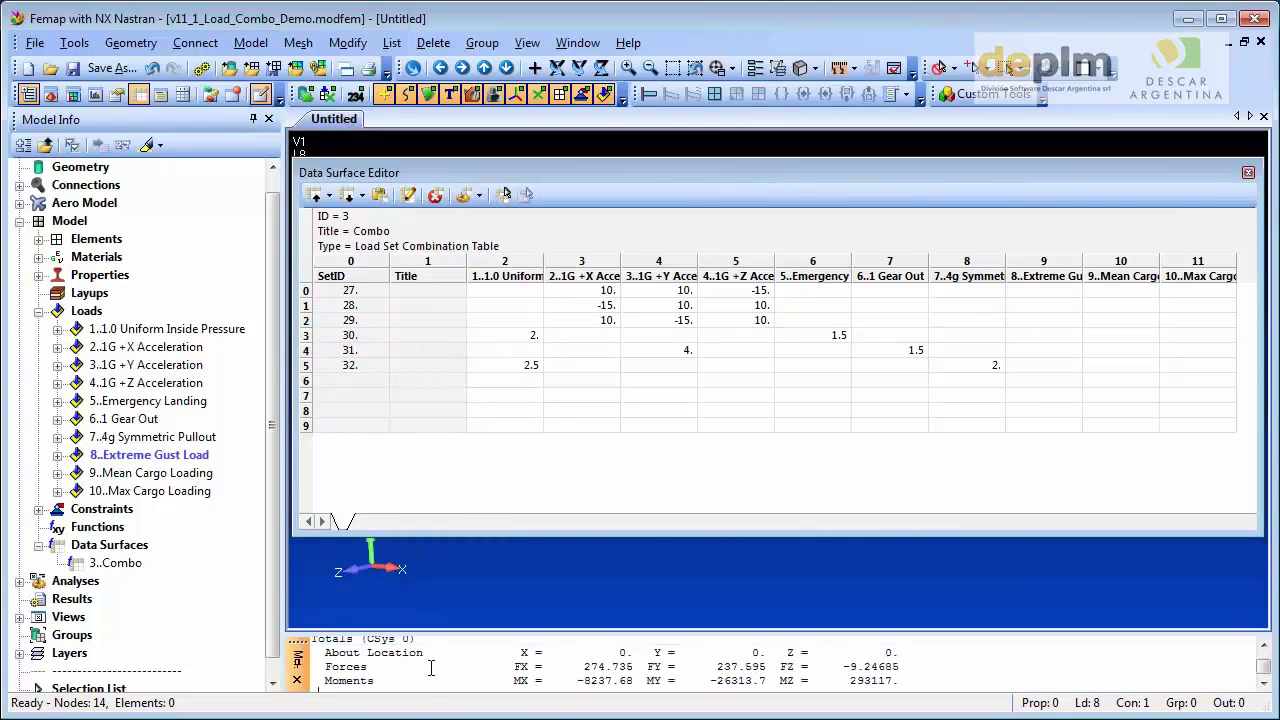
{"action": "right_click", "coordinate": [427, 472]}
{"action": "left_click", "coordinate": [512, 651]}
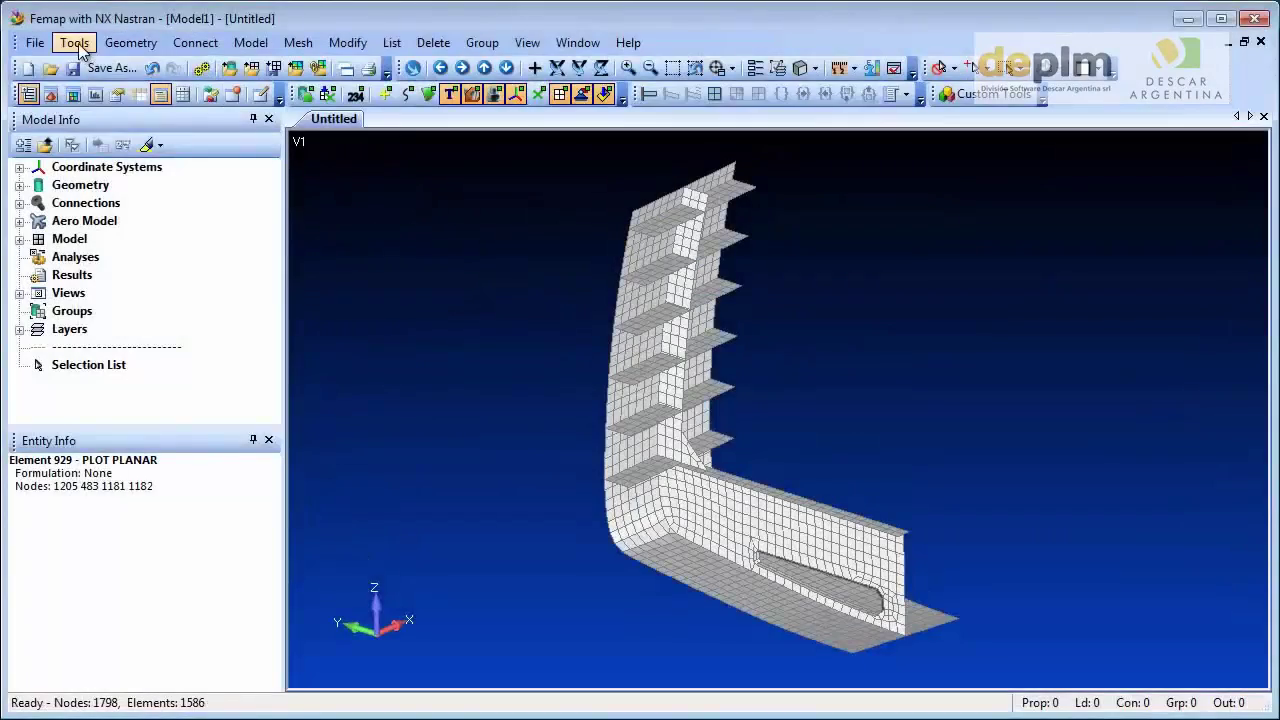
Try Merge Across Output CSys in a coincident node check of all nodes, and cancel without merging.
{"action": "left_click", "coordinate": [78, 45]}
{"action": "mouse_move", "coordinate": [108, 565]}
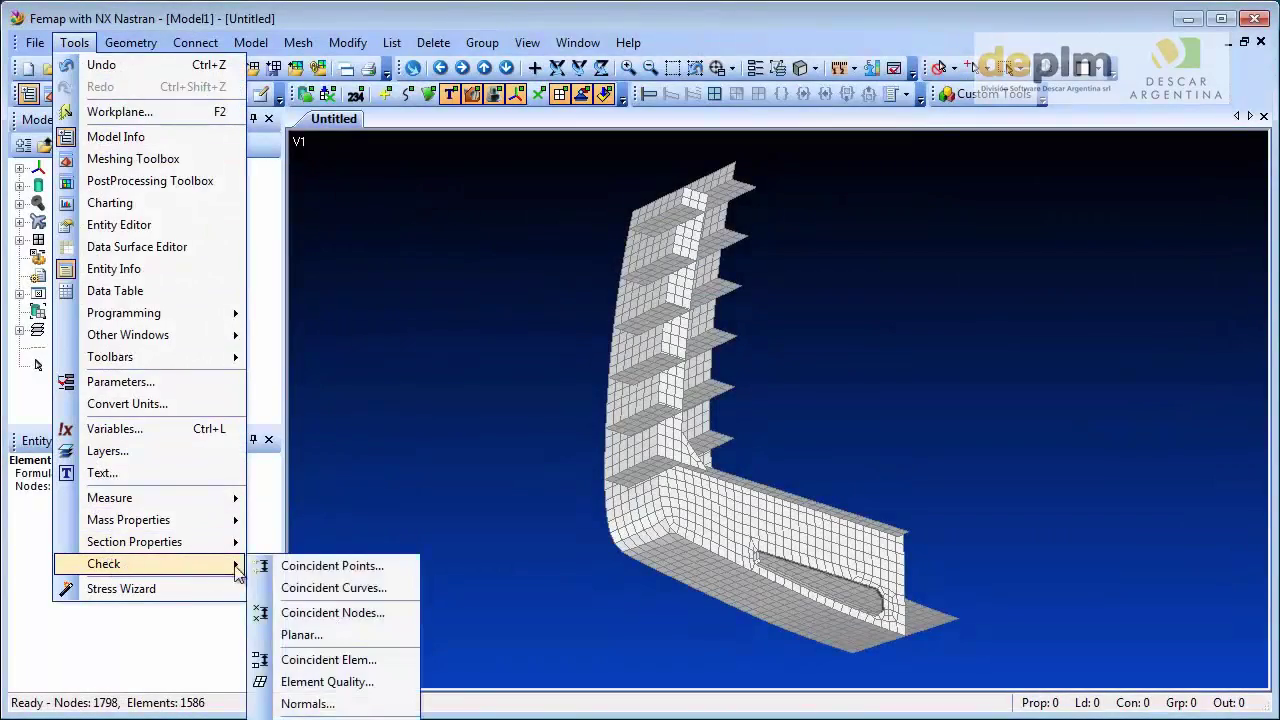
{"action": "left_click", "coordinate": [333, 613]}
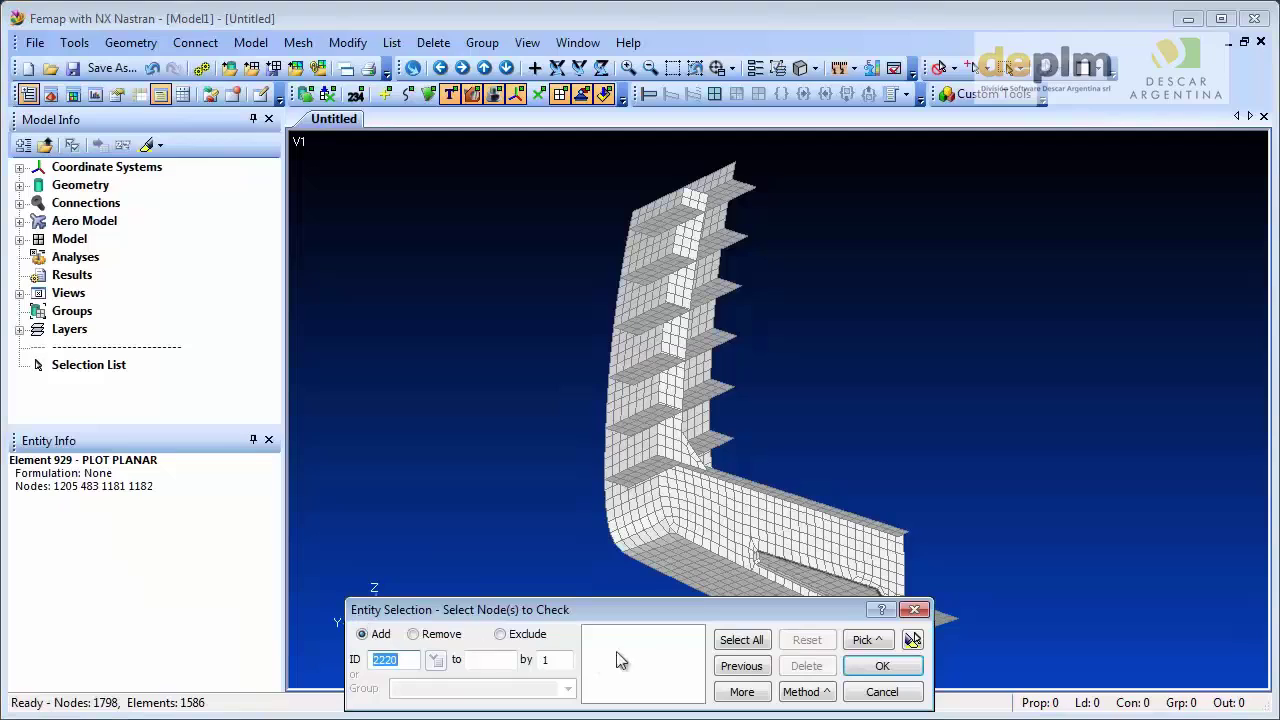
{"action": "left_click", "coordinate": [757, 645]}
{"action": "left_click", "coordinate": [876, 666]}
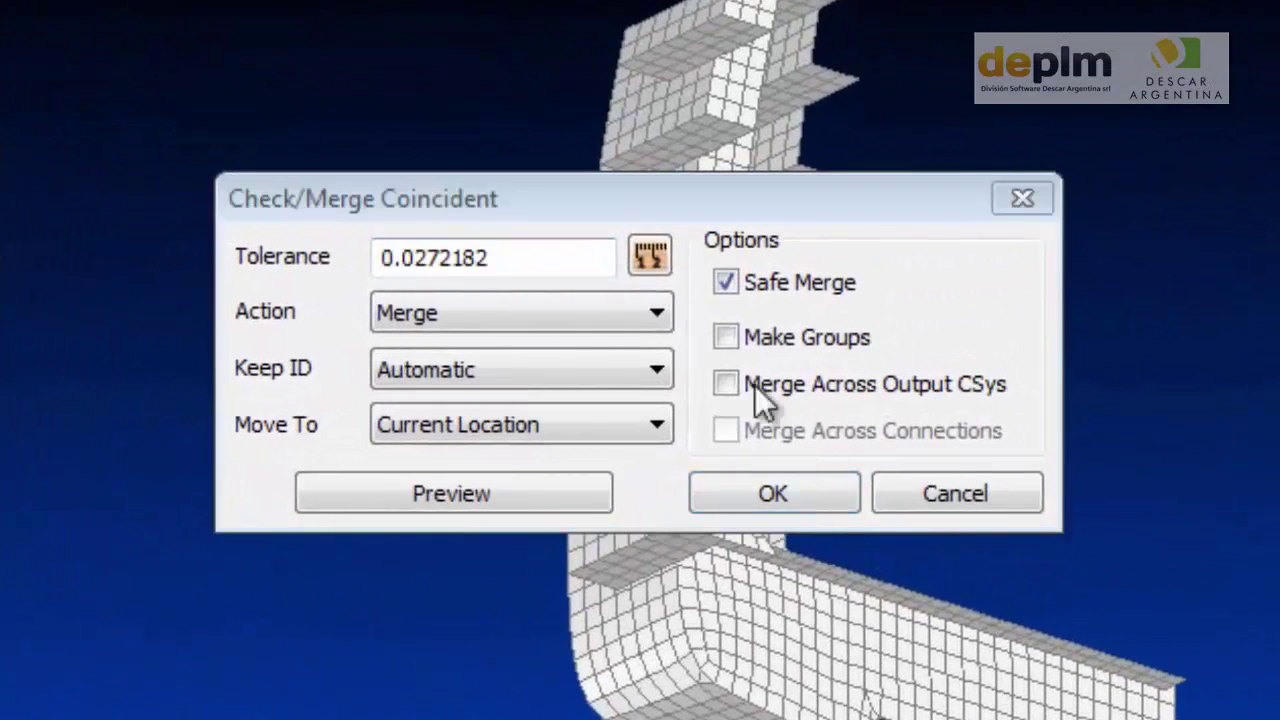
{"action": "left_click", "coordinate": [727, 380]}
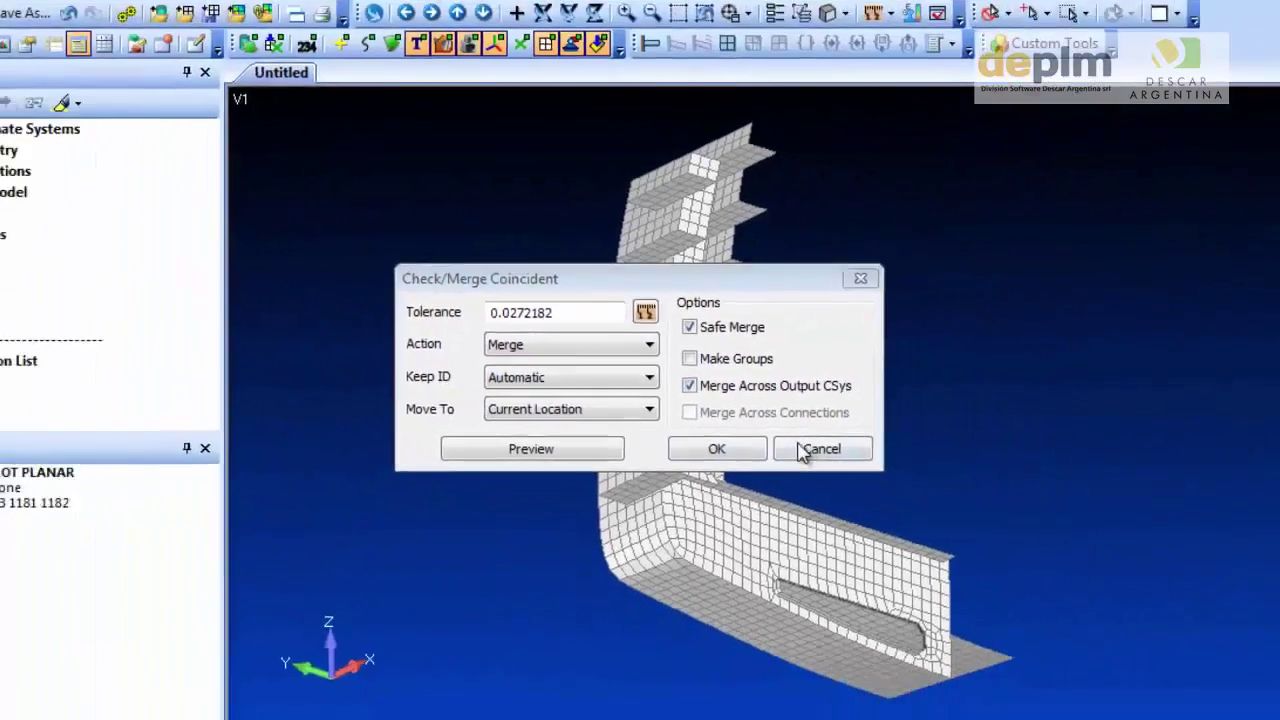
{"action": "left_click", "coordinate": [955, 493]}
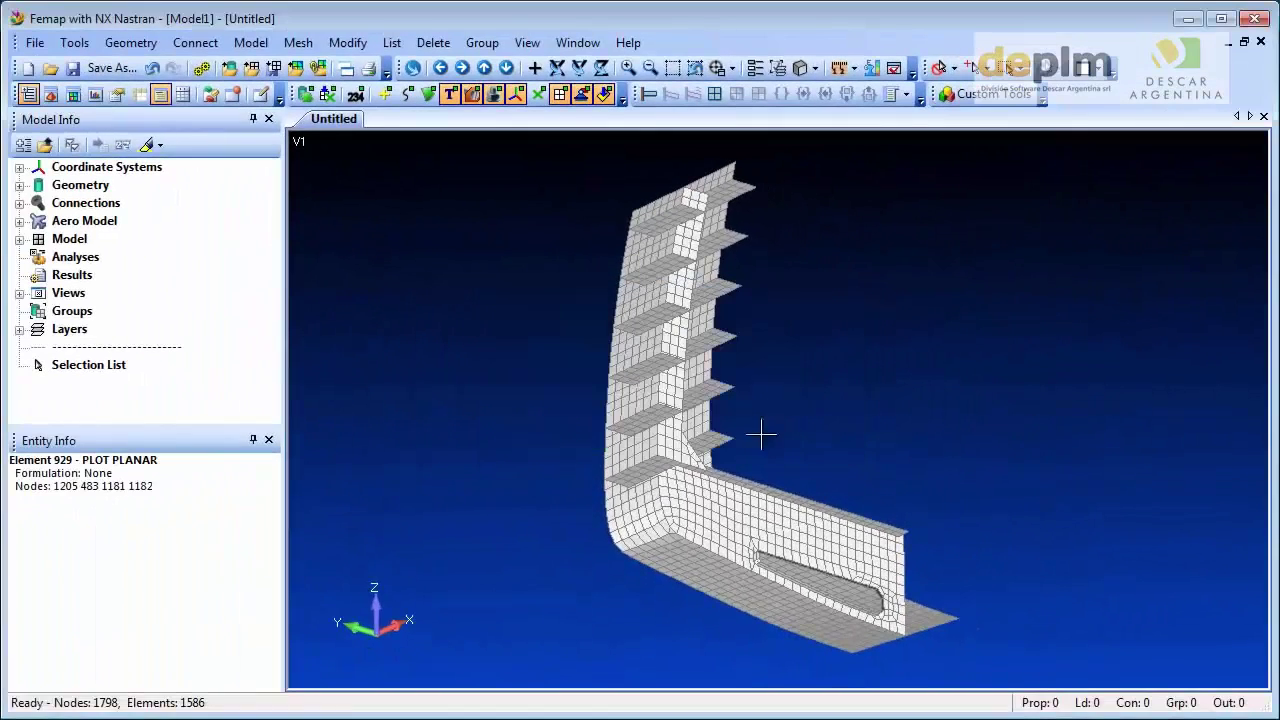
Examine the Sum Forces options for a summation about the origin, and close them without running it.
{"action": "left_click", "coordinate": [74, 42]}
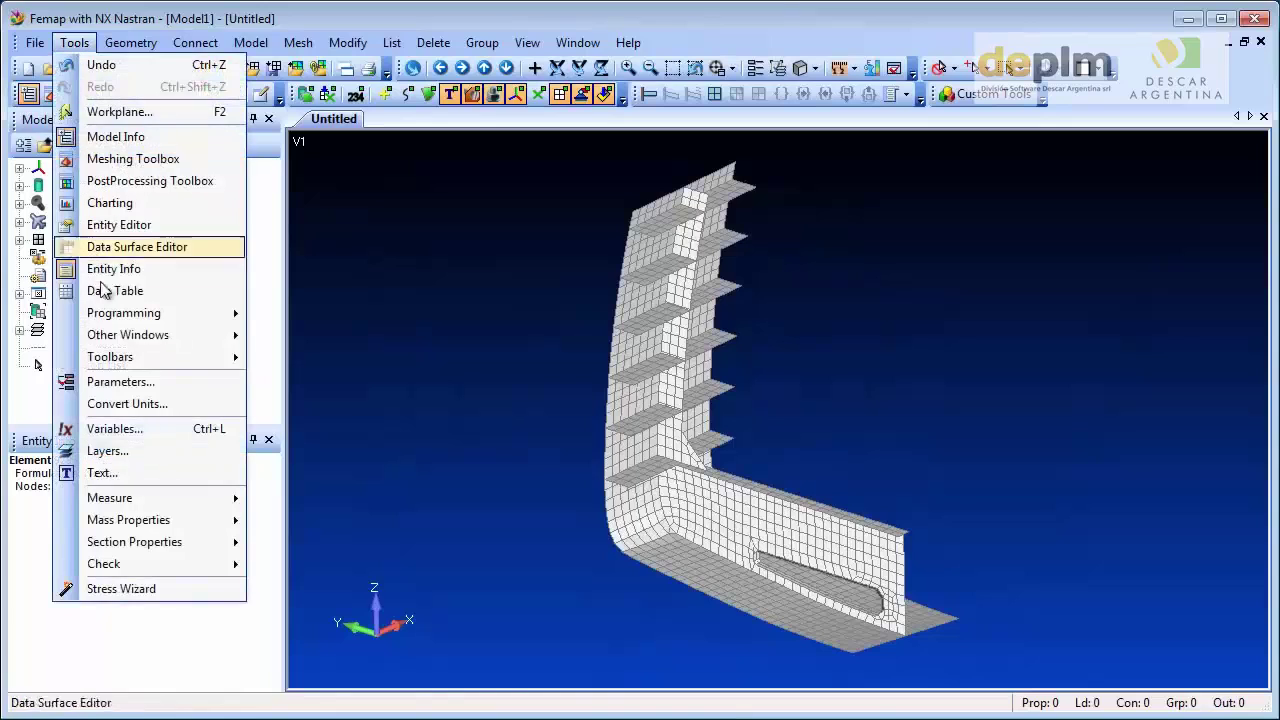
{"action": "mouse_move", "coordinate": [100, 564]}
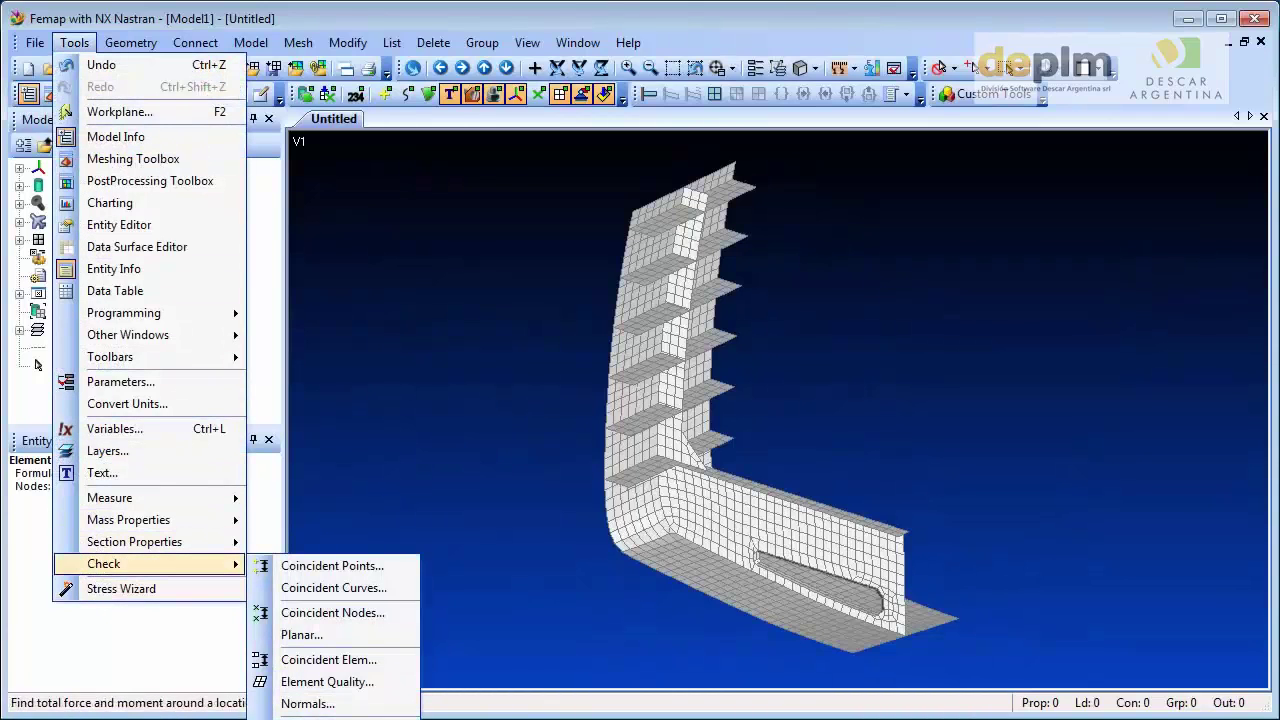
{"action": "key", "text": "Return"}
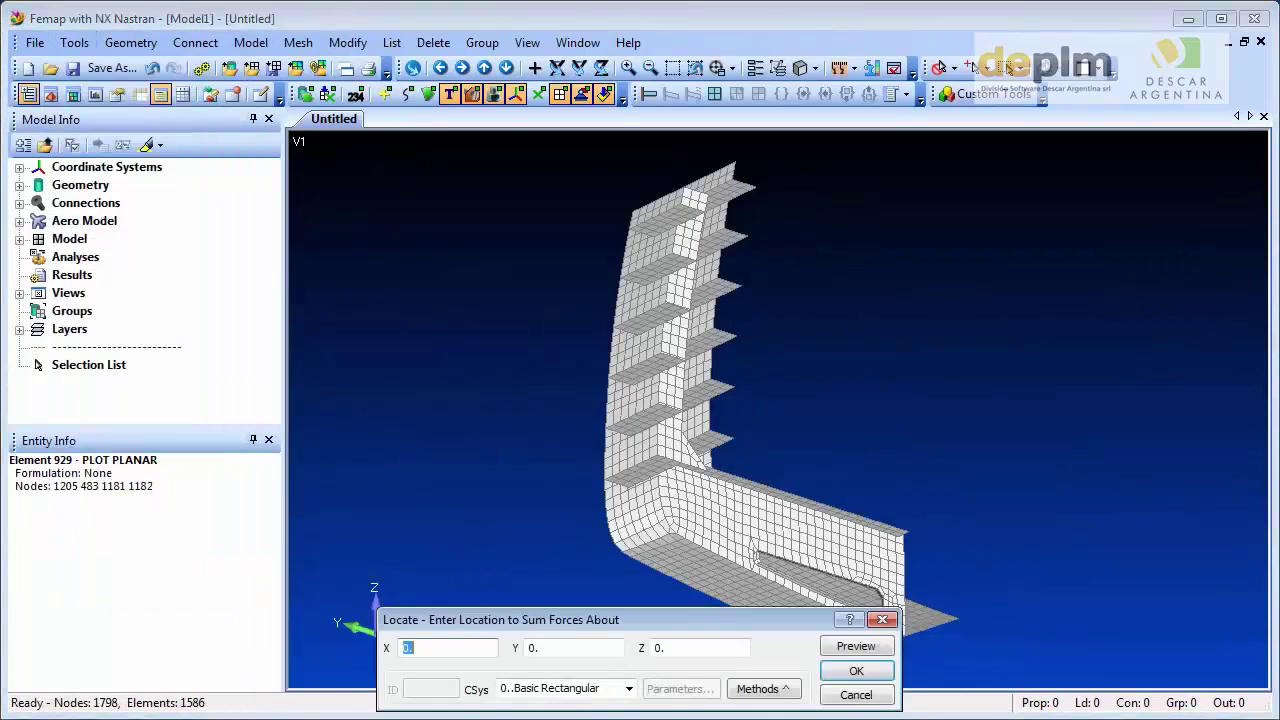
{"action": "left_click", "coordinate": [856, 670]}
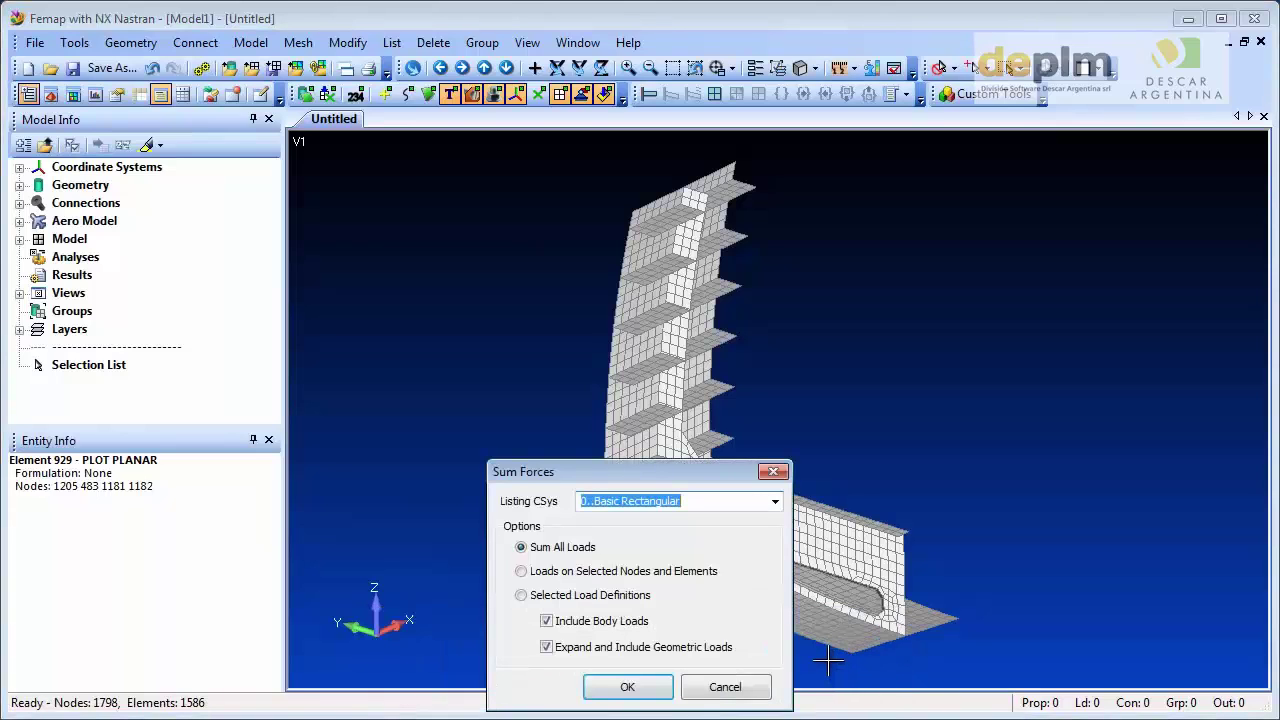
{"action": "left_click_drag", "start_coordinate": [727, 465], "coordinate": [799, 270]}
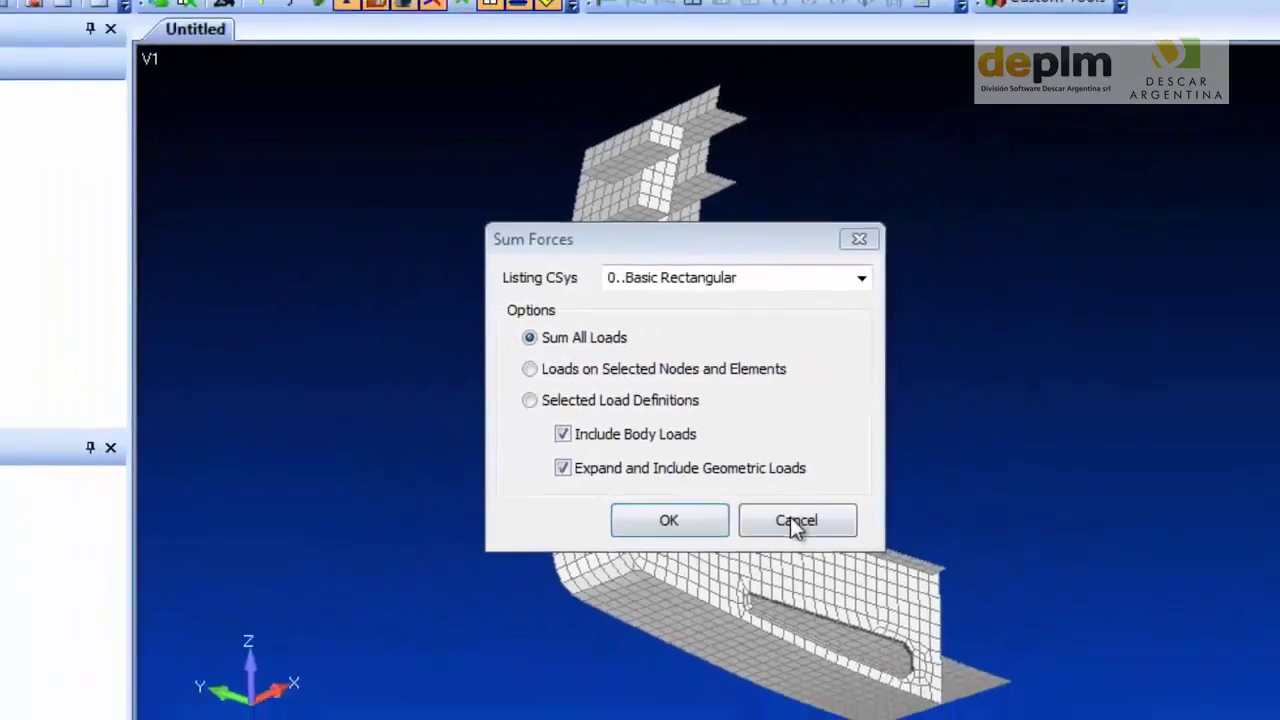
{"action": "left_click", "coordinate": [800, 564]}
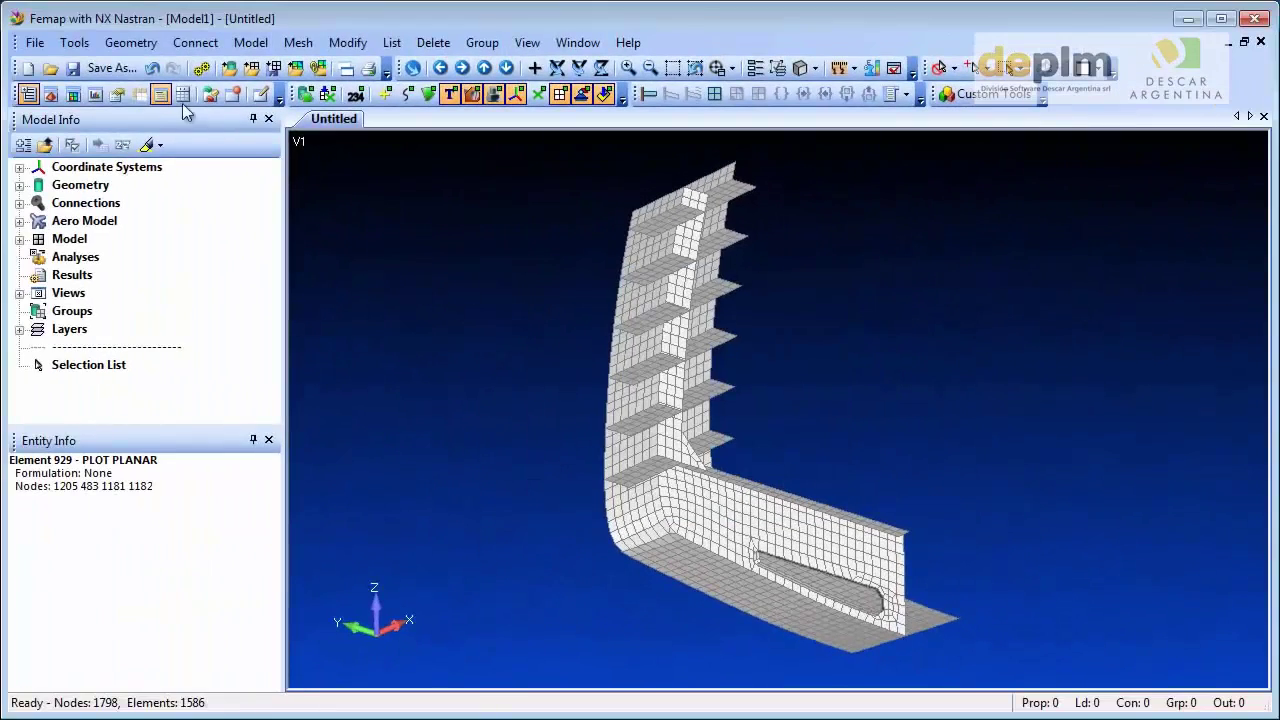
Examine the Element Quality check settings with all elements selected.
{"action": "left_click", "coordinate": [74, 42]}
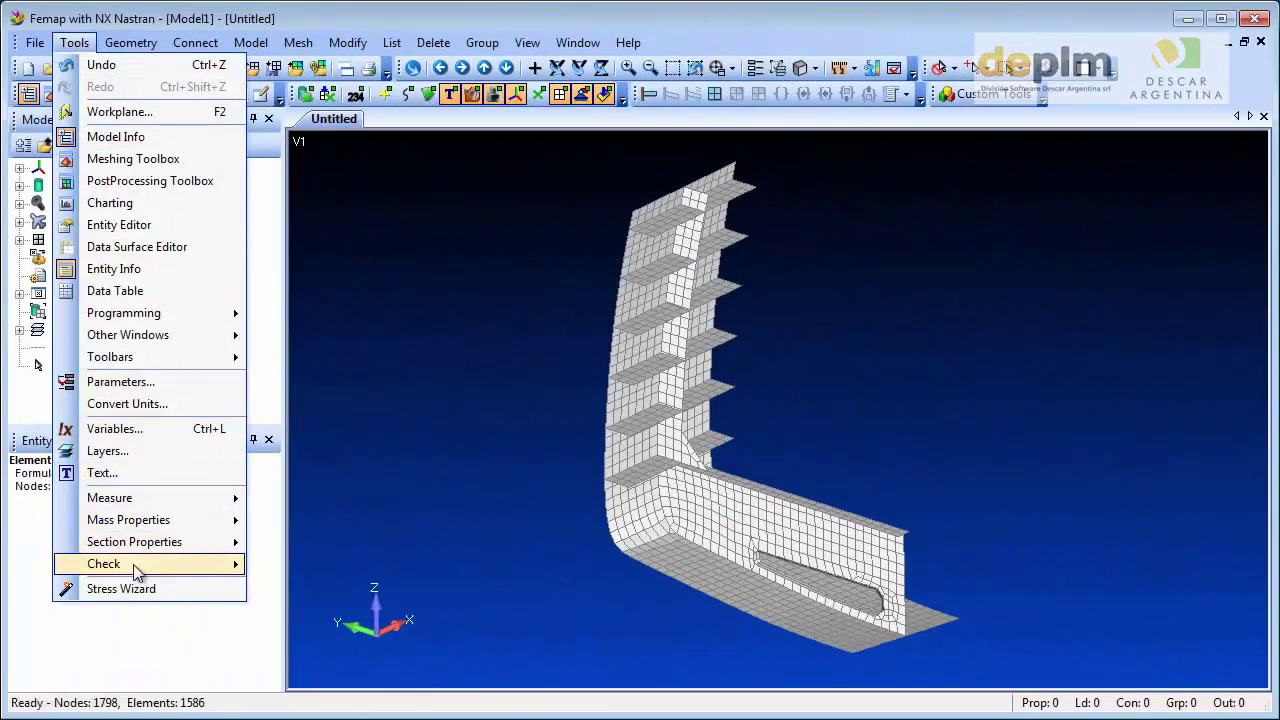
{"action": "mouse_move", "coordinate": [137, 568]}
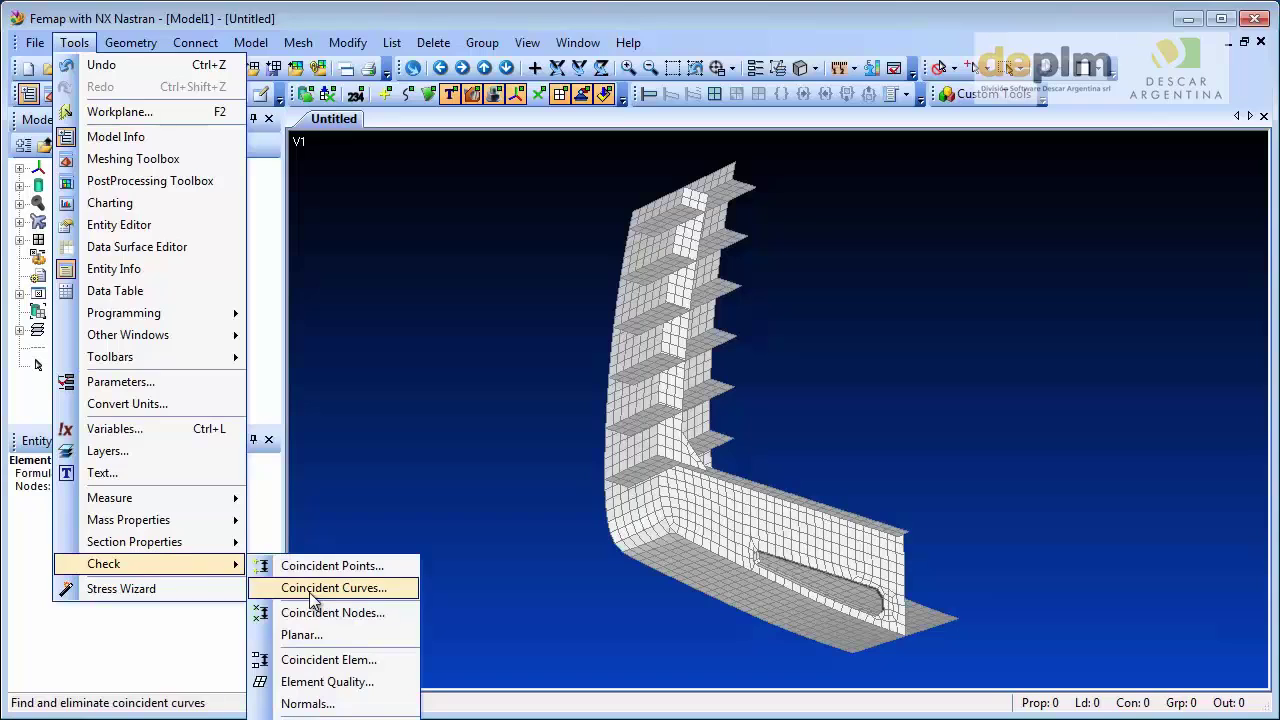
{"action": "left_click", "coordinate": [355, 681]}
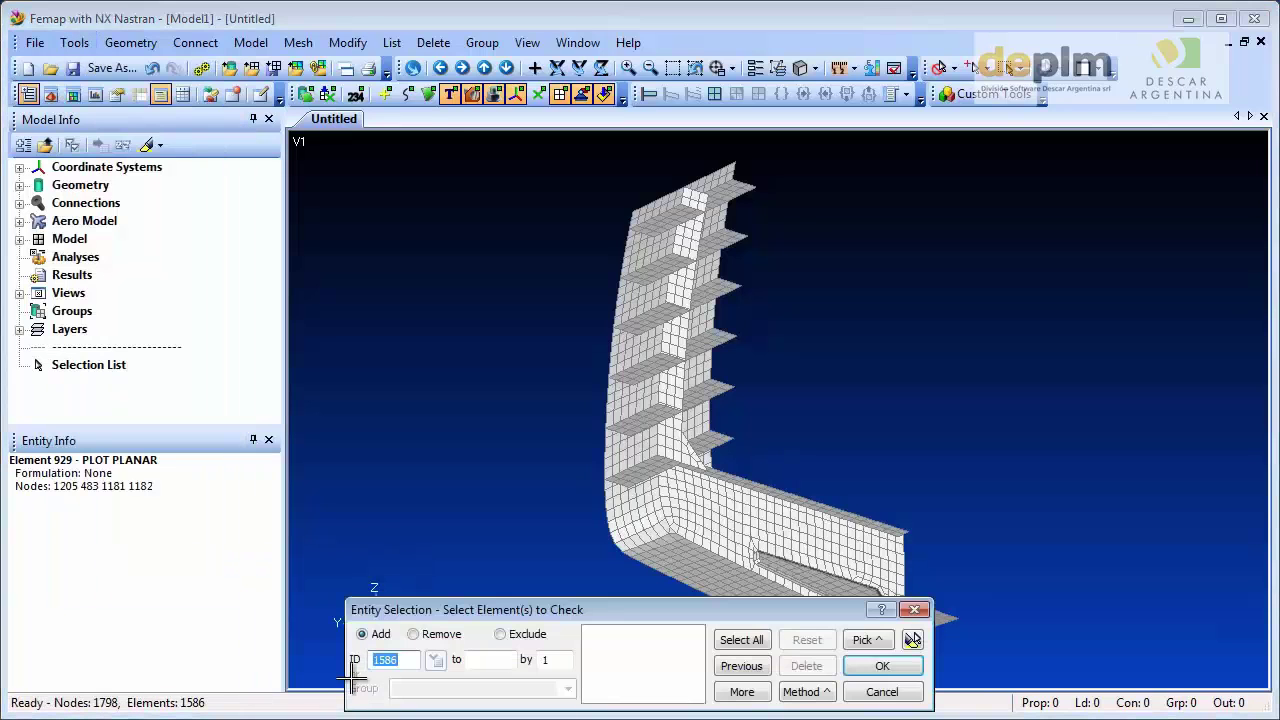
{"action": "left_click", "coordinate": [741, 639]}
{"action": "left_click", "coordinate": [878, 666]}
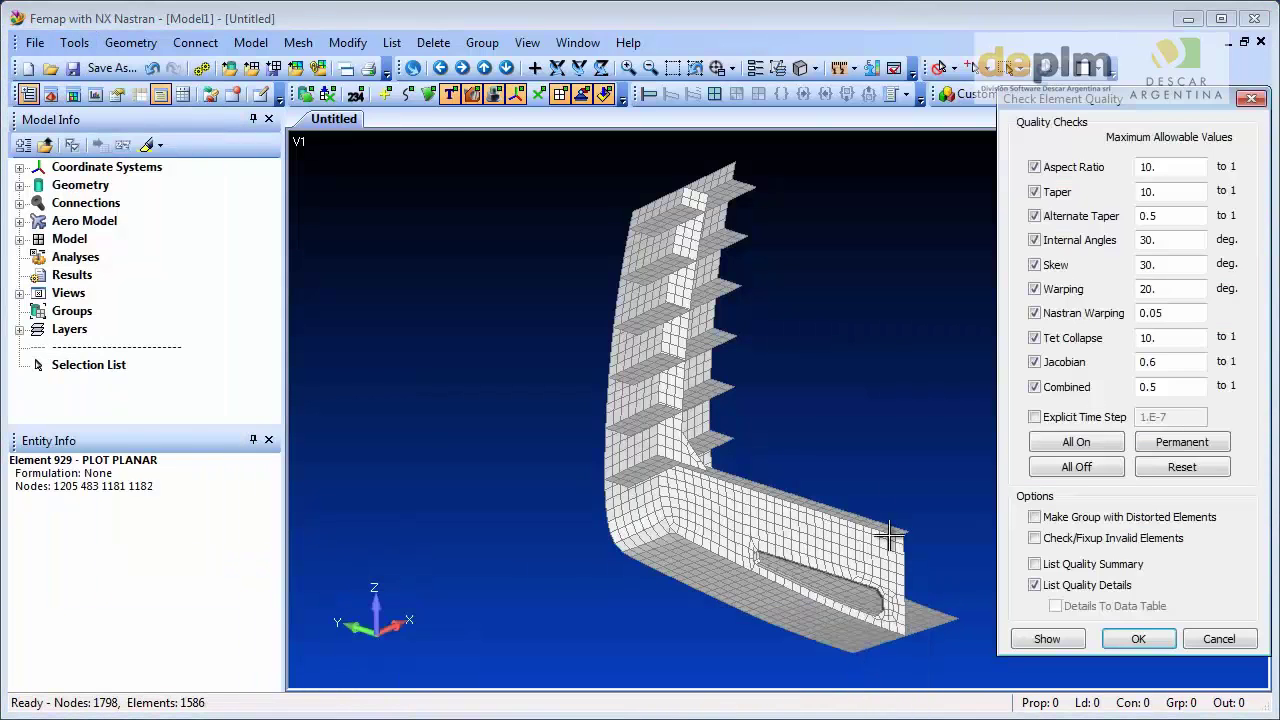
{"action": "left_click_drag", "start_coordinate": [1133, 105], "coordinate": [834, 131]}
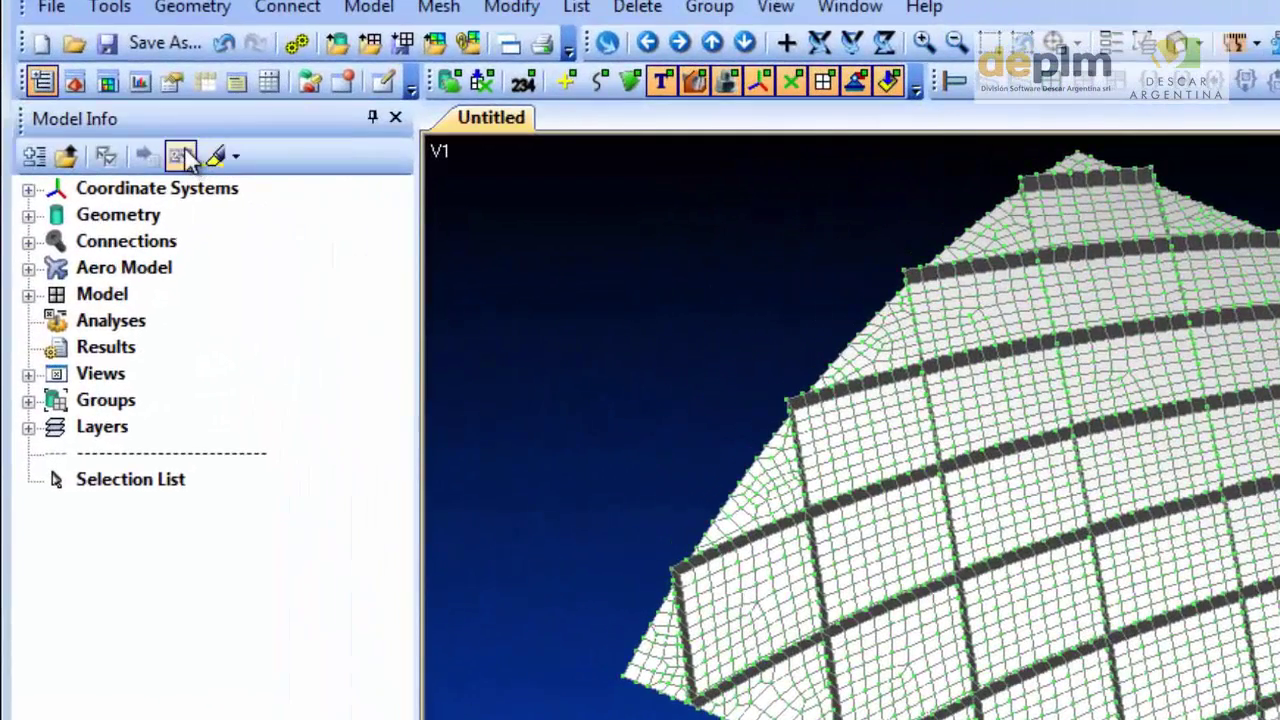
Show entity counts in the Model Info tree.
{"action": "left_click", "coordinate": [122, 146]}
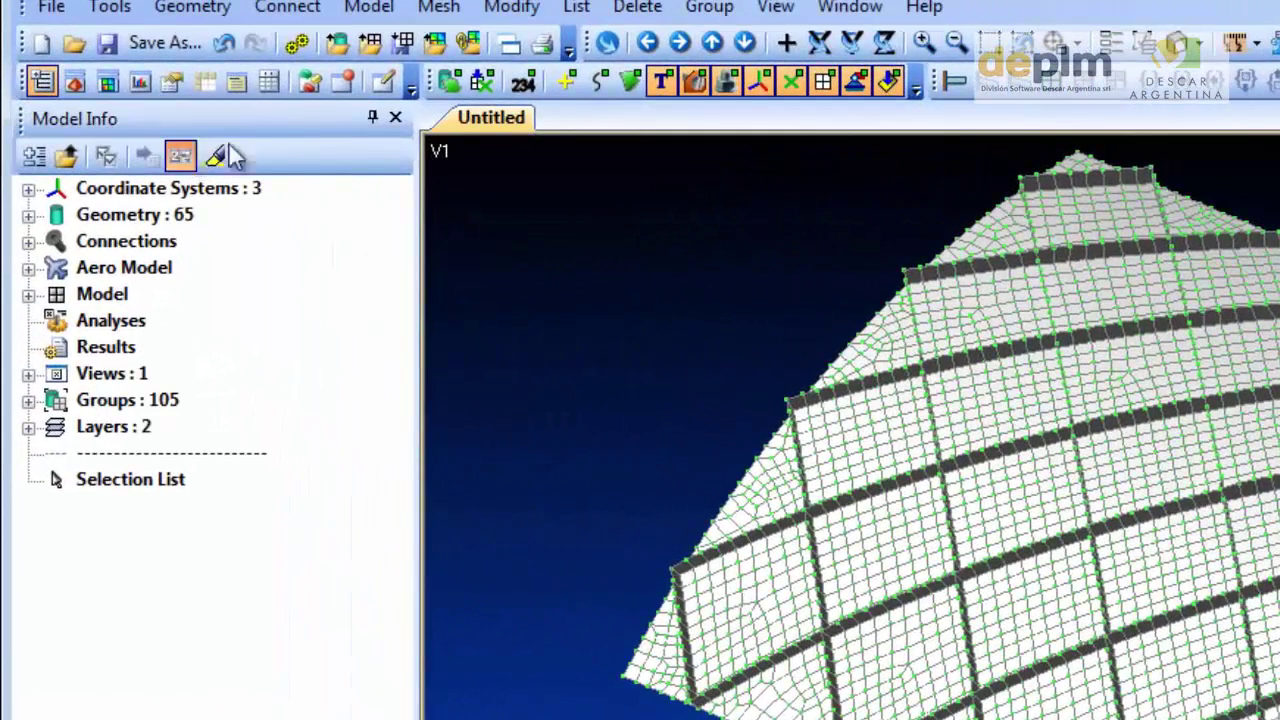